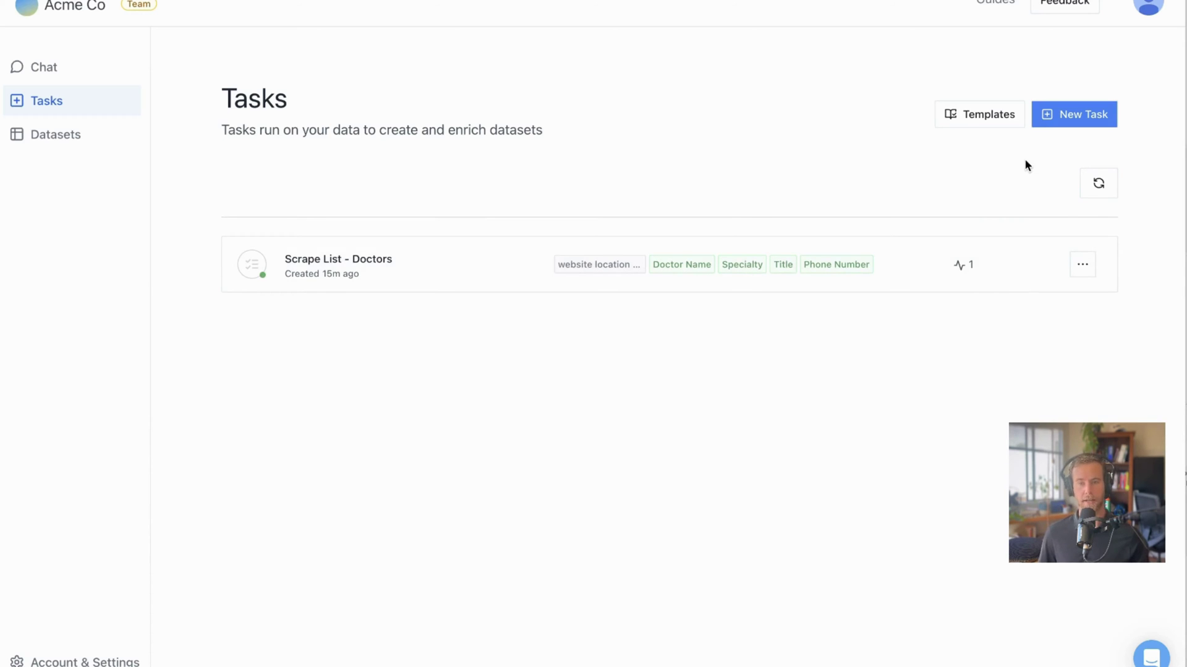
Create a new List Extraction task from the Extract List template and open it.
click(1079, 115)
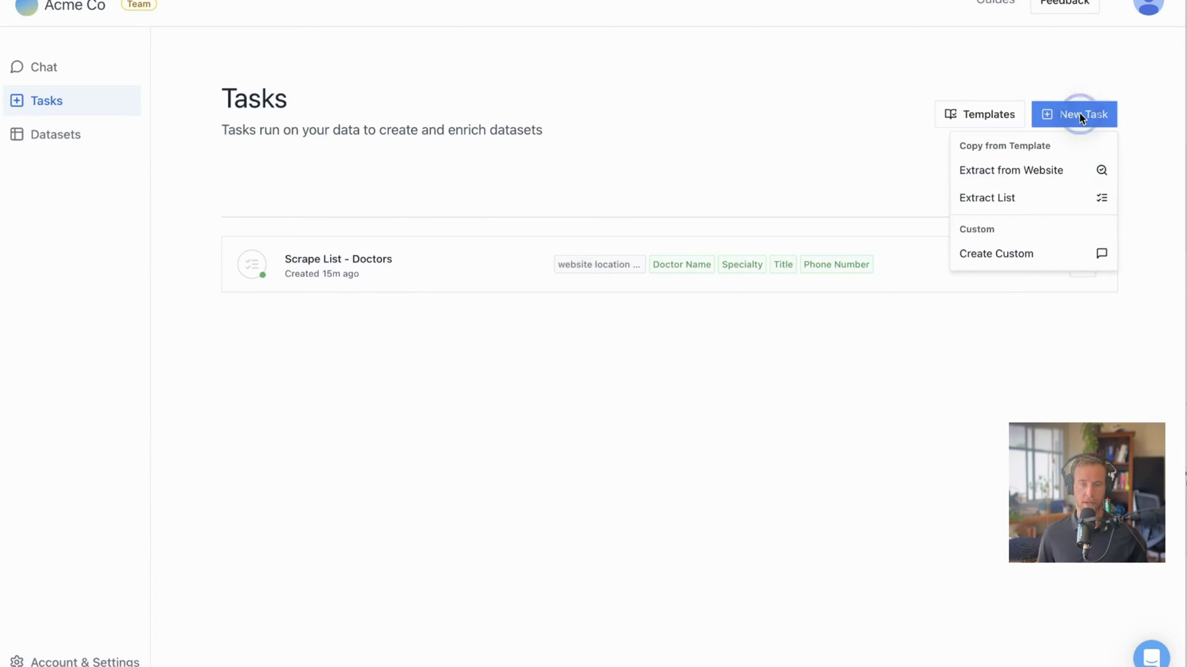
click(1066, 201)
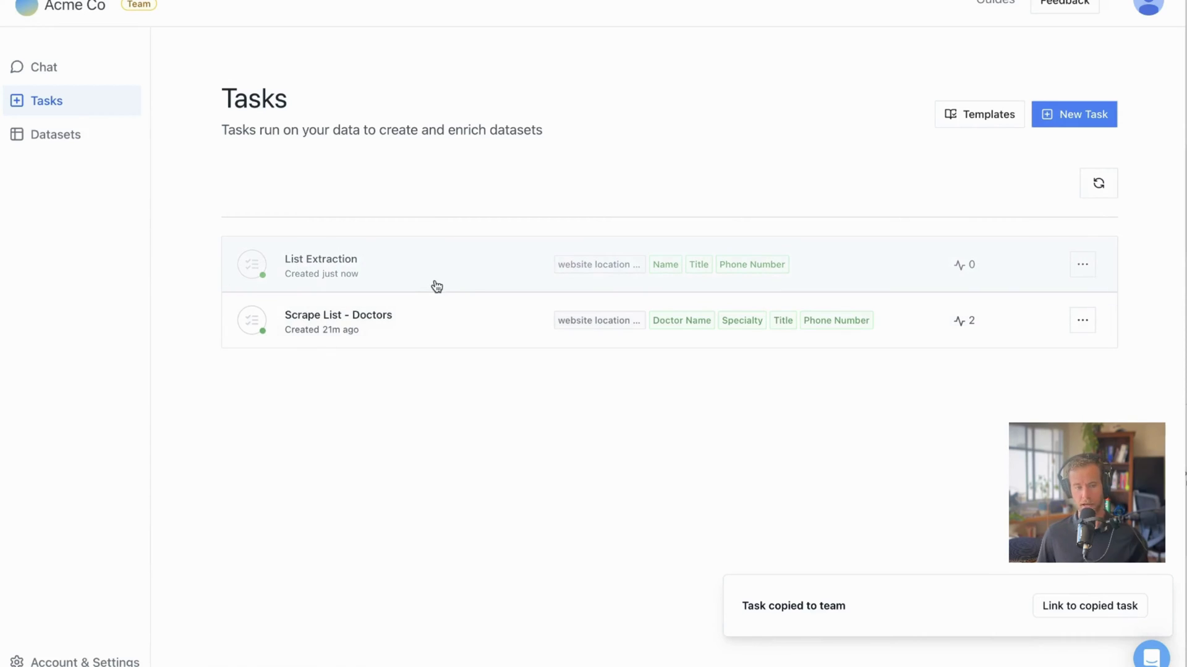
click(396, 261)
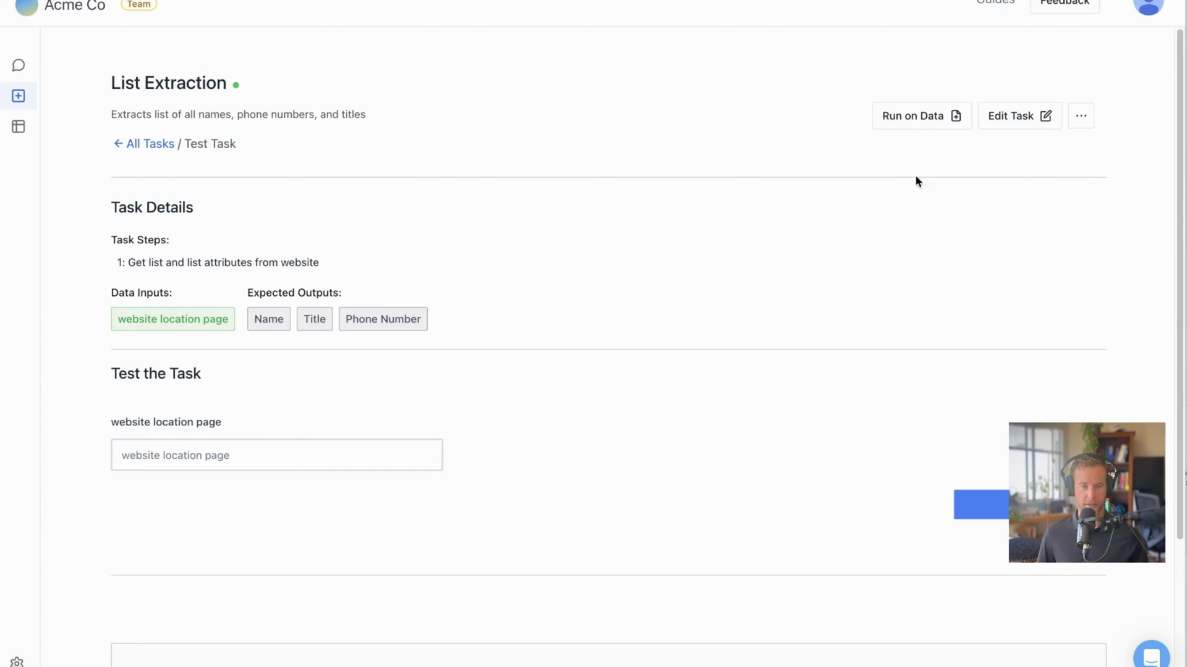
Open the List Extraction editor to review its Name, Title and Phone Number search items.
click(1019, 123)
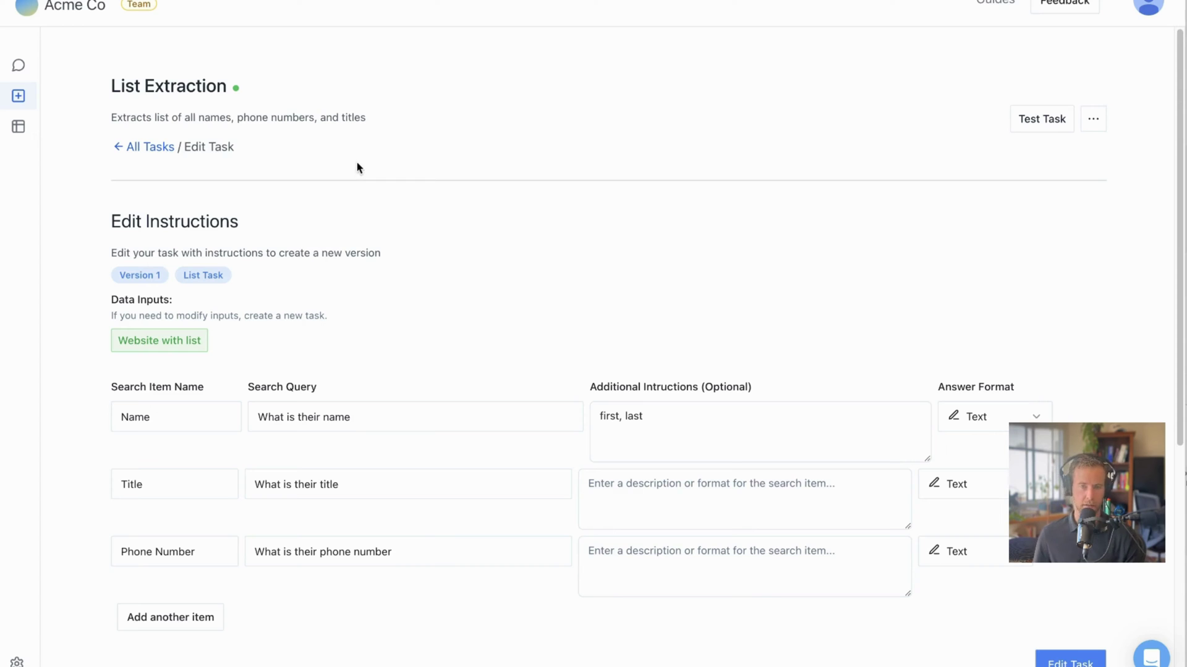
Return to All Tasks and open the Scrape List - Doctors task.
click(128, 147)
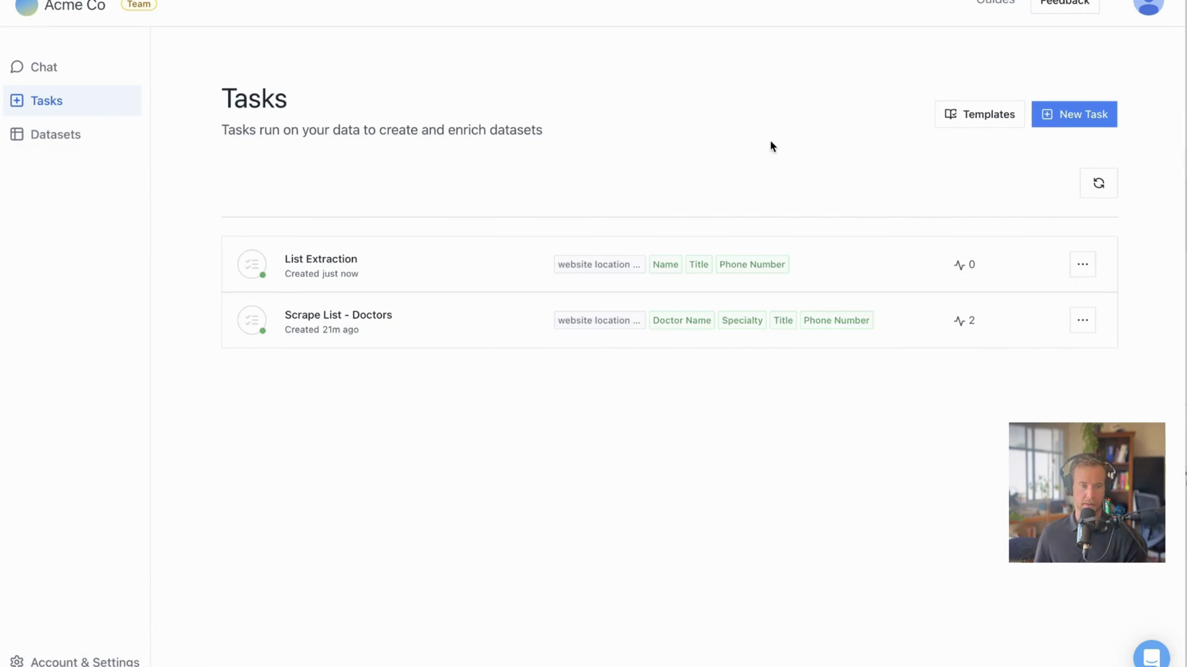
click(469, 341)
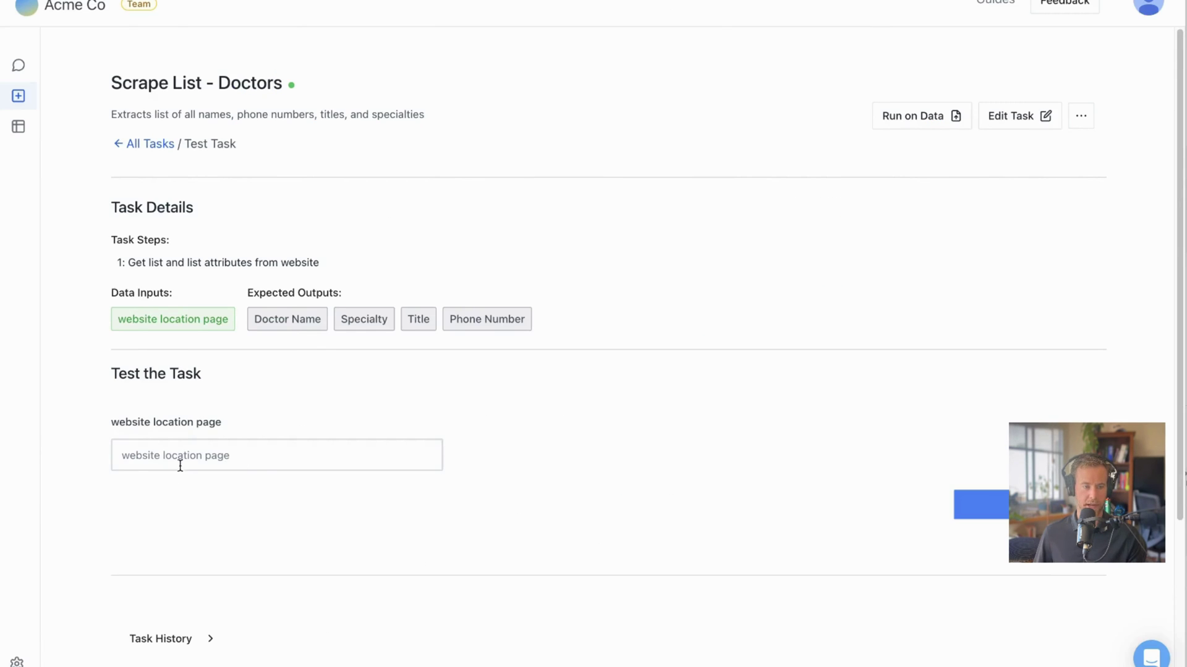
Paste the Buffalo family-medicine faculty page URL as the test website and run the test.
click(180, 466)
text(https://medicine.buffalo.edu/departments/family-medicine/faculty.html)
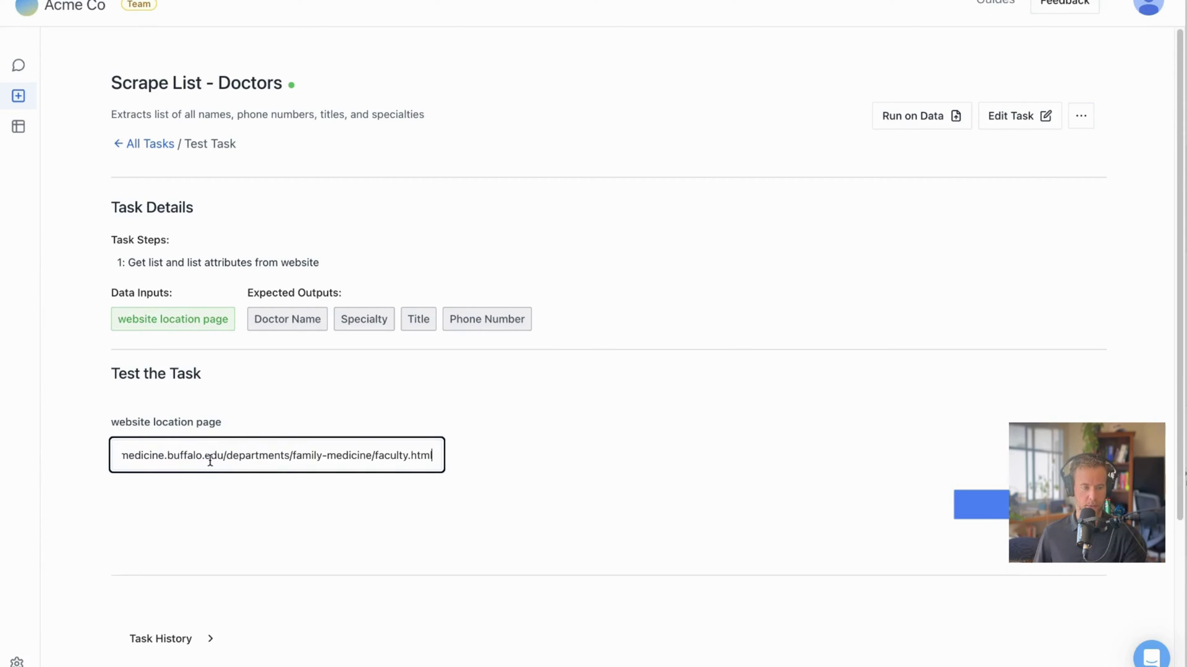
drag(364, 457, 95, 450)
click(547, 440)
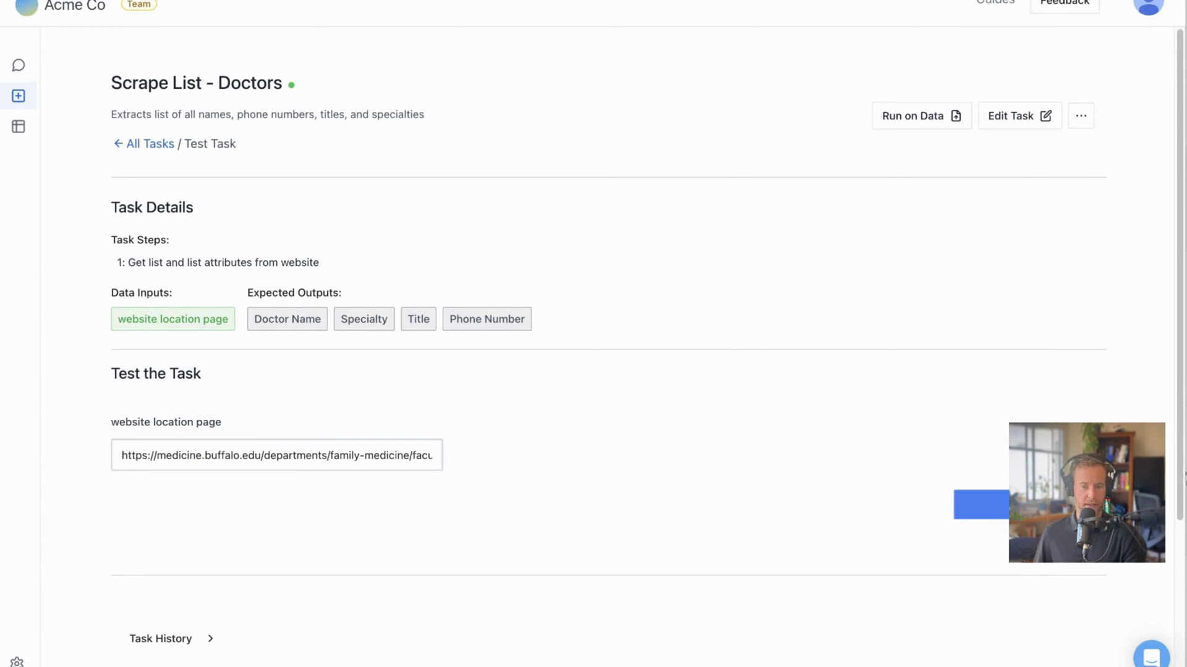
click(982, 504)
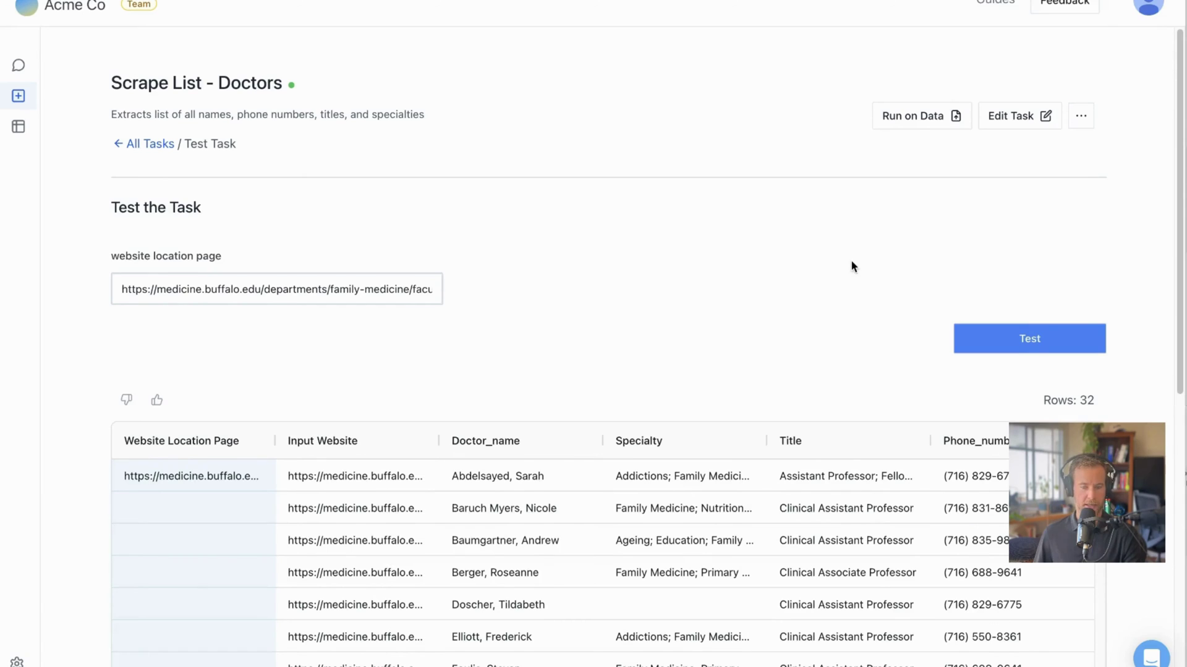
Scroll through the 32 returned doctor rows to check the results.
scroll(852, 266, down, 4)
scroll(851, 265, up, 2)
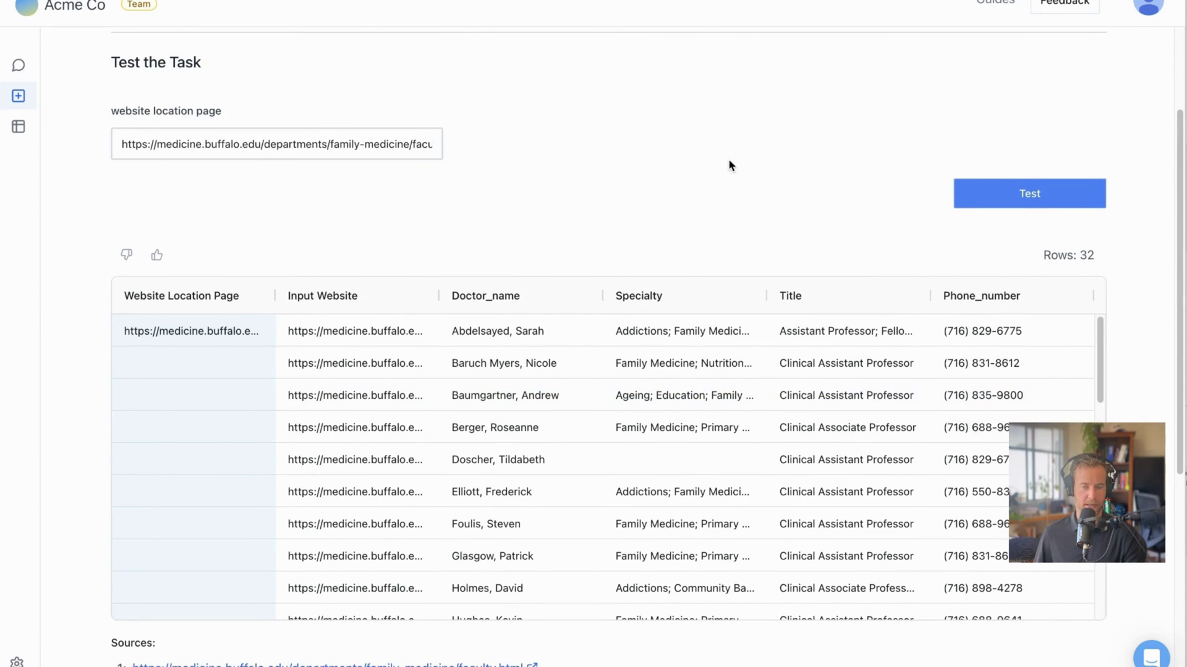
scroll(748, 204, down, 2)
scroll(754, 185, up, 2)
scroll(779, 229, down, 10)
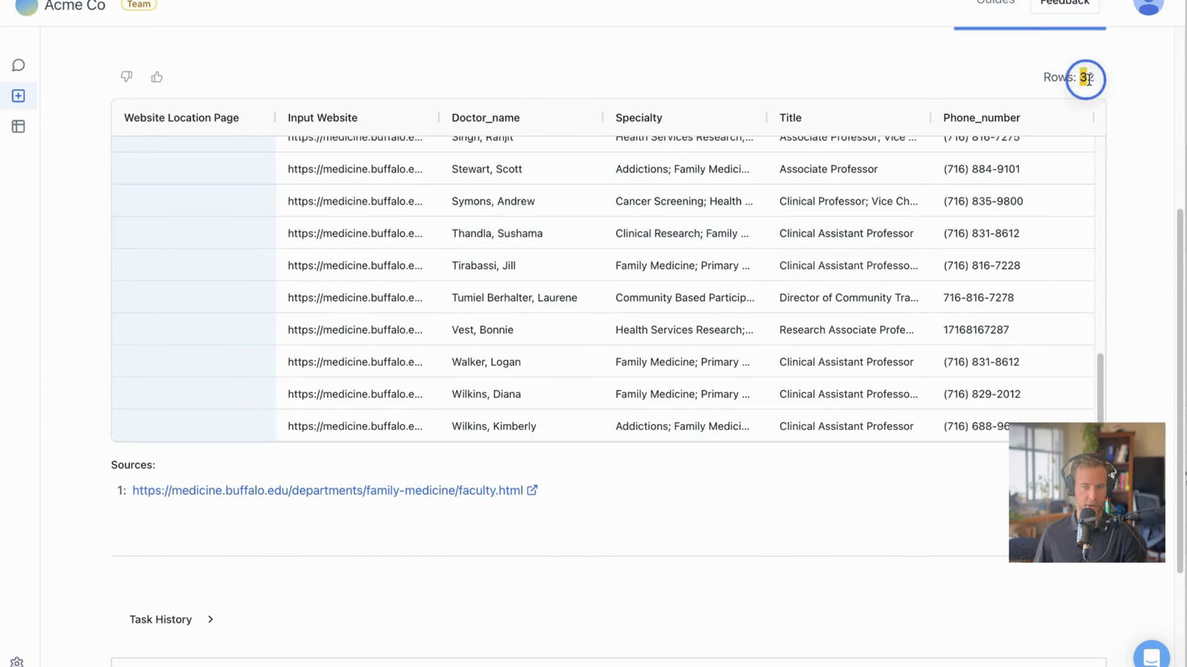
scroll(899, 226, up, 3)
scroll(803, 248, up, 8)
scroll(680, 260, up, 4)
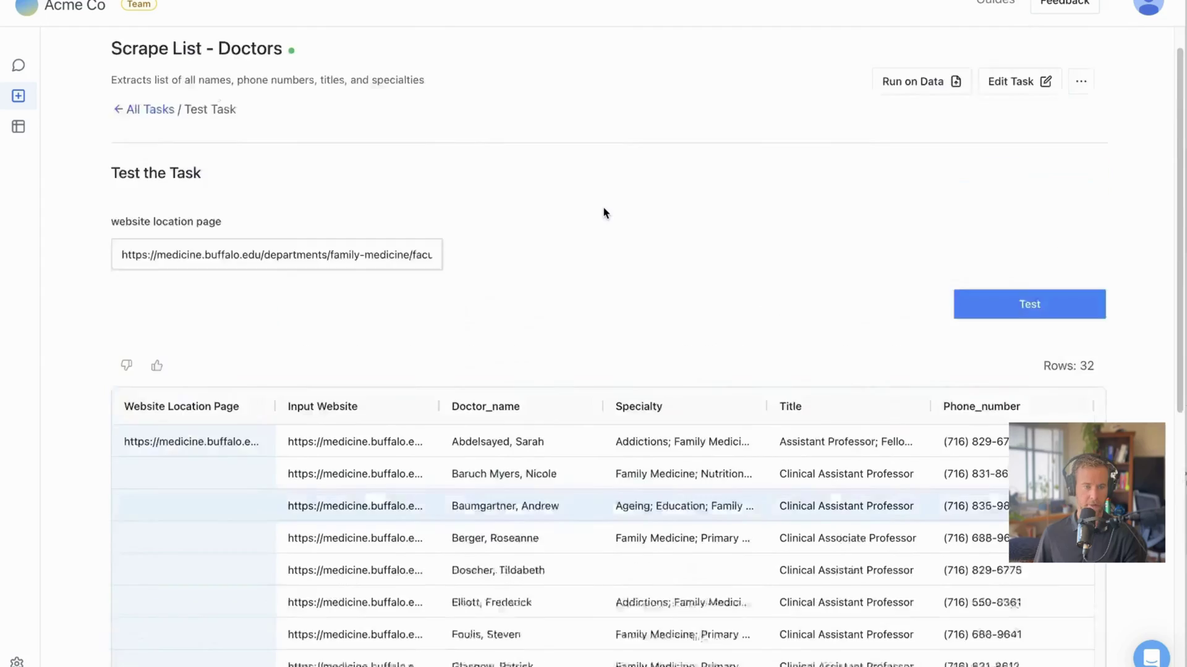
scroll(544, 299, down, 3)
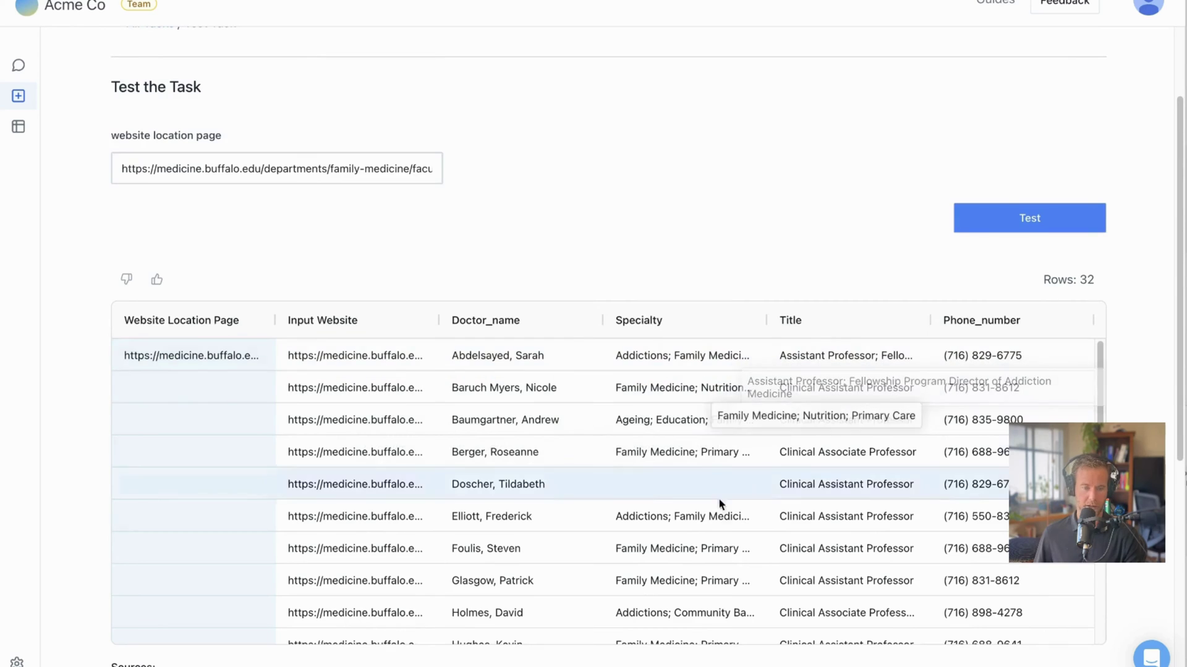
scroll(680, 482, down, 10)
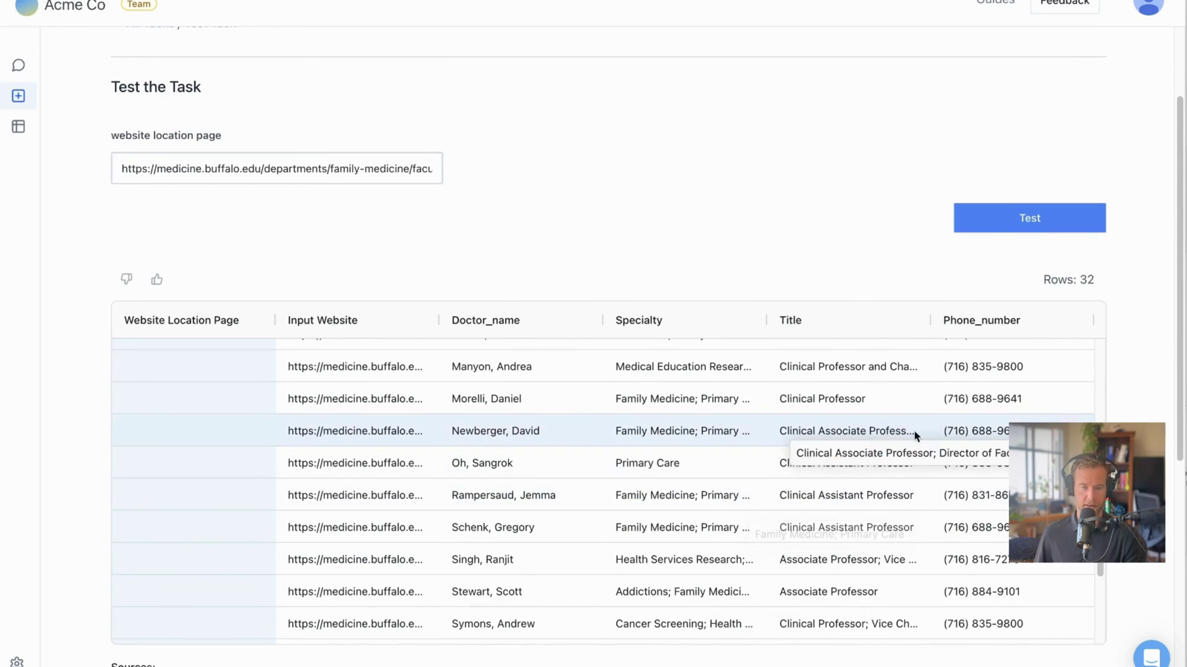
scroll(978, 440, up, 5)
scroll(977, 434, up, 3)
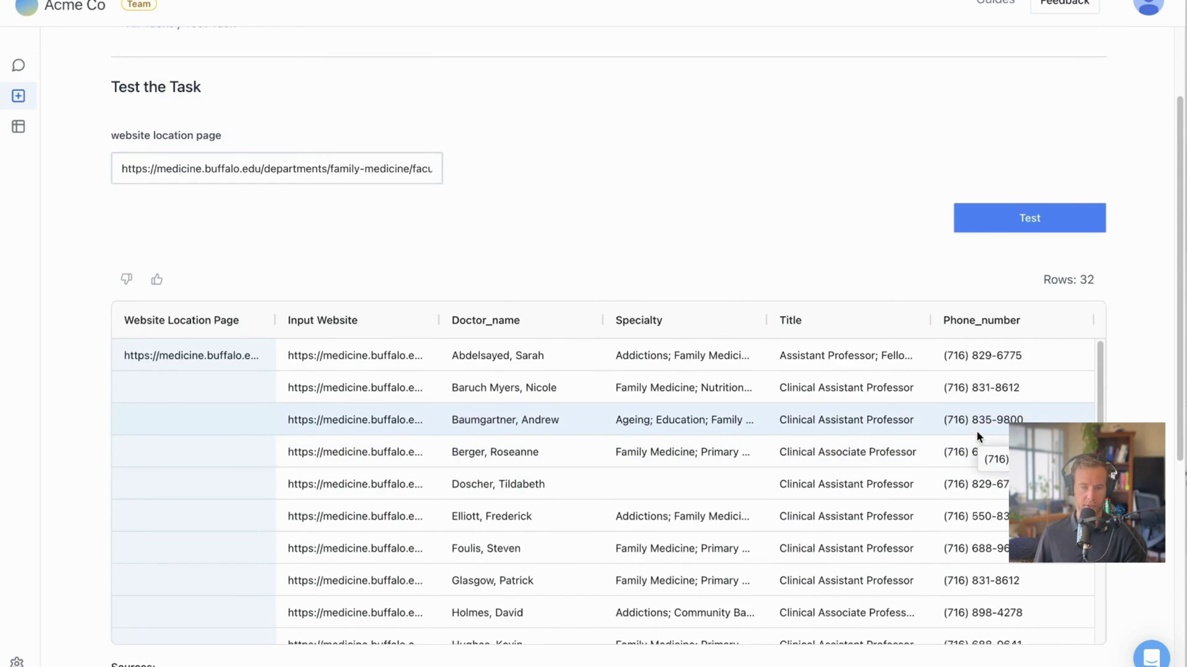
scroll(765, 256, up, 2)
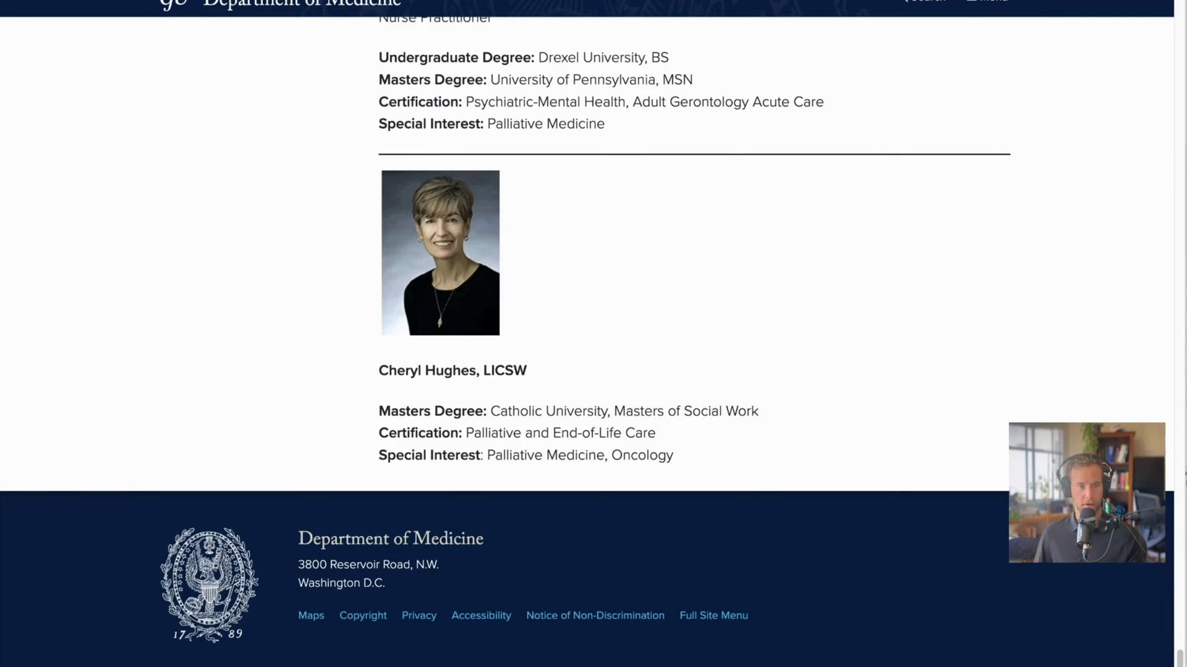
scroll(481, 22, up, 10)
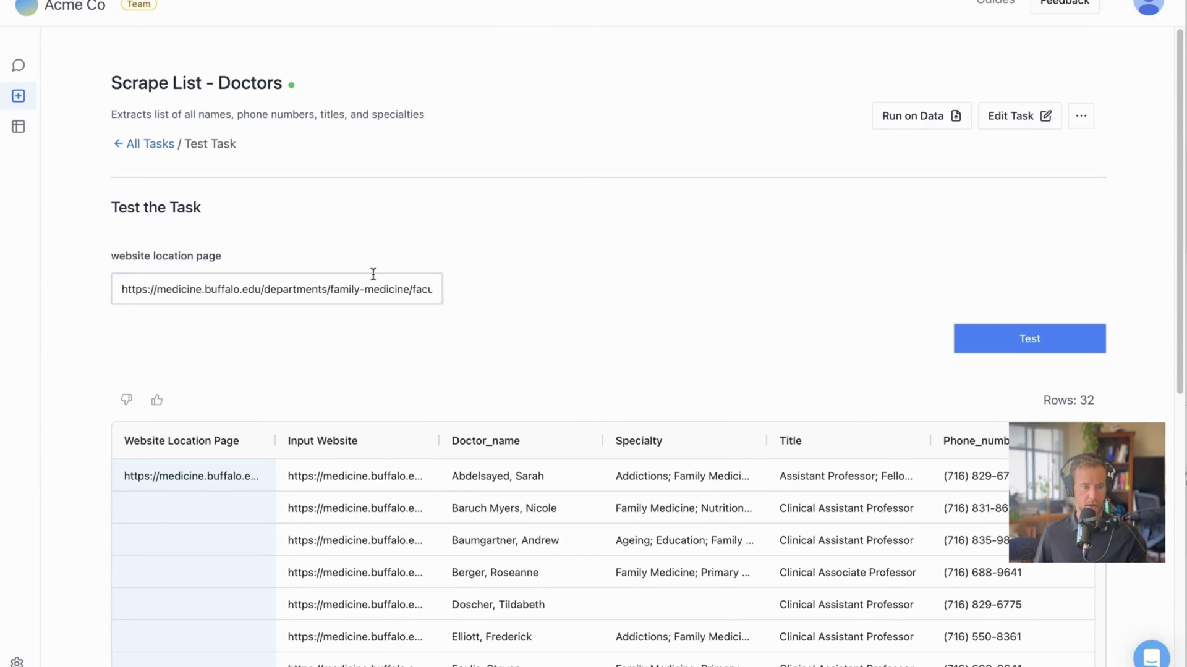
Replace the test URL with the Georgetown general internal medicine faculty page and rerun the test.
click(373, 282)
key(ctrl+a)
key(BackSpace)
text(https://medicine.georgetown.edu/divisions/internalmedicine/general-internal-faculty/)
click(1036, 343)
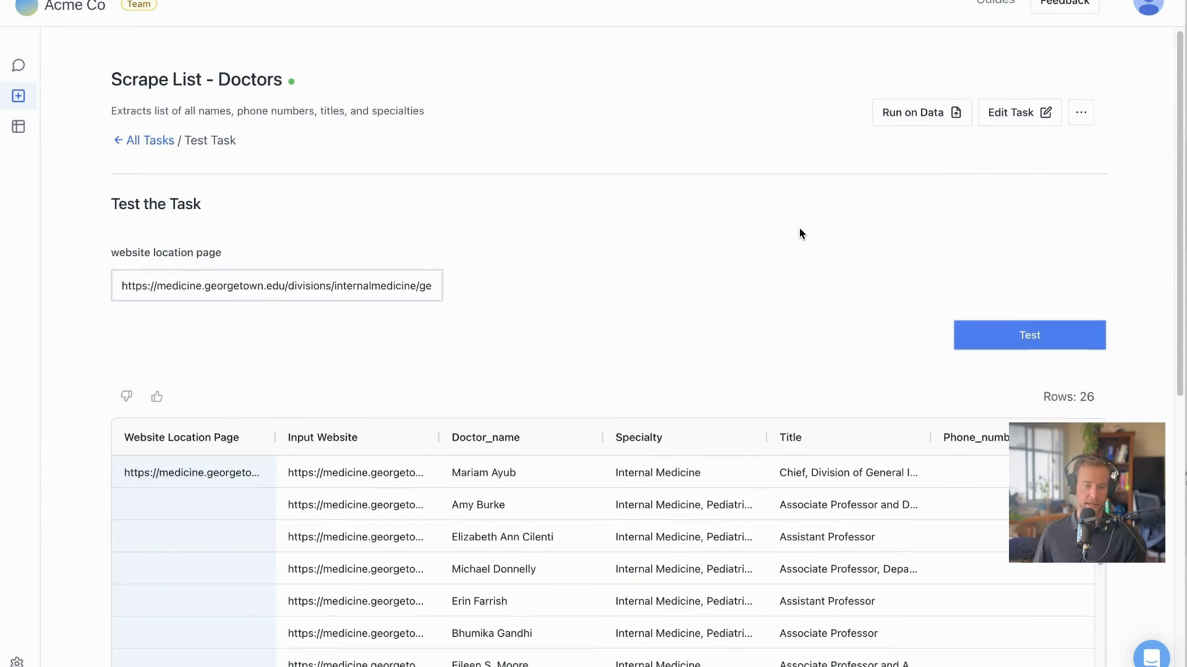
Scroll through the 26 returned doctor rows, which lack phone numbers.
scroll(801, 234, down, 4)
scroll(649, 346, down, 10)
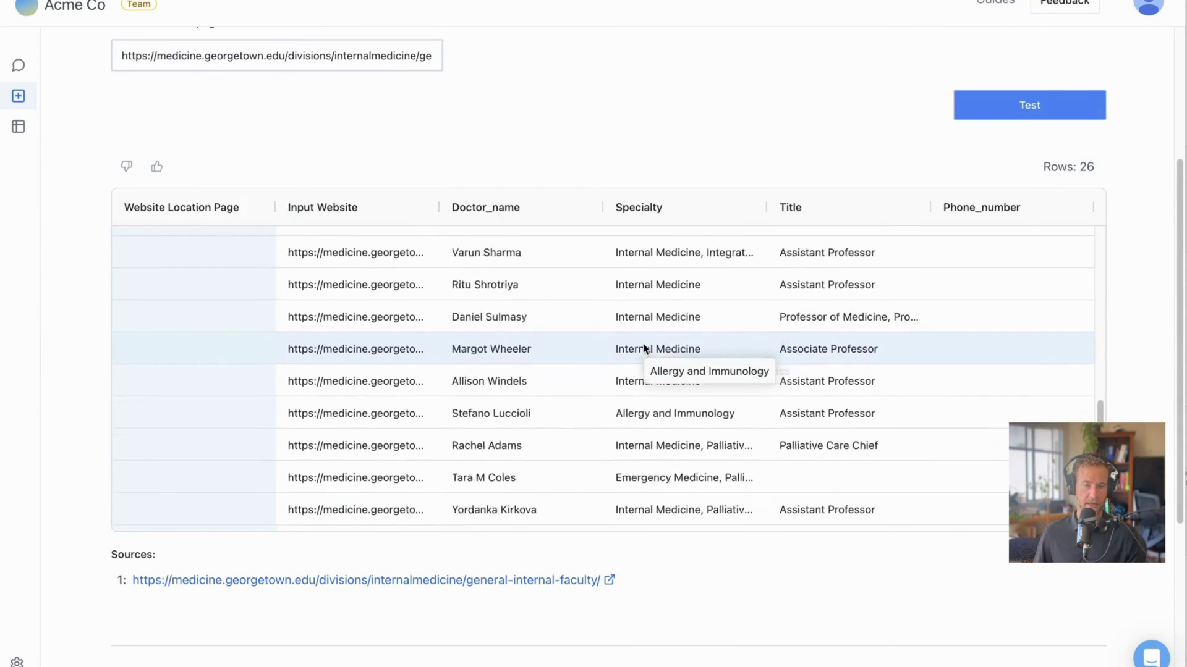
scroll(649, 346, up, 10)
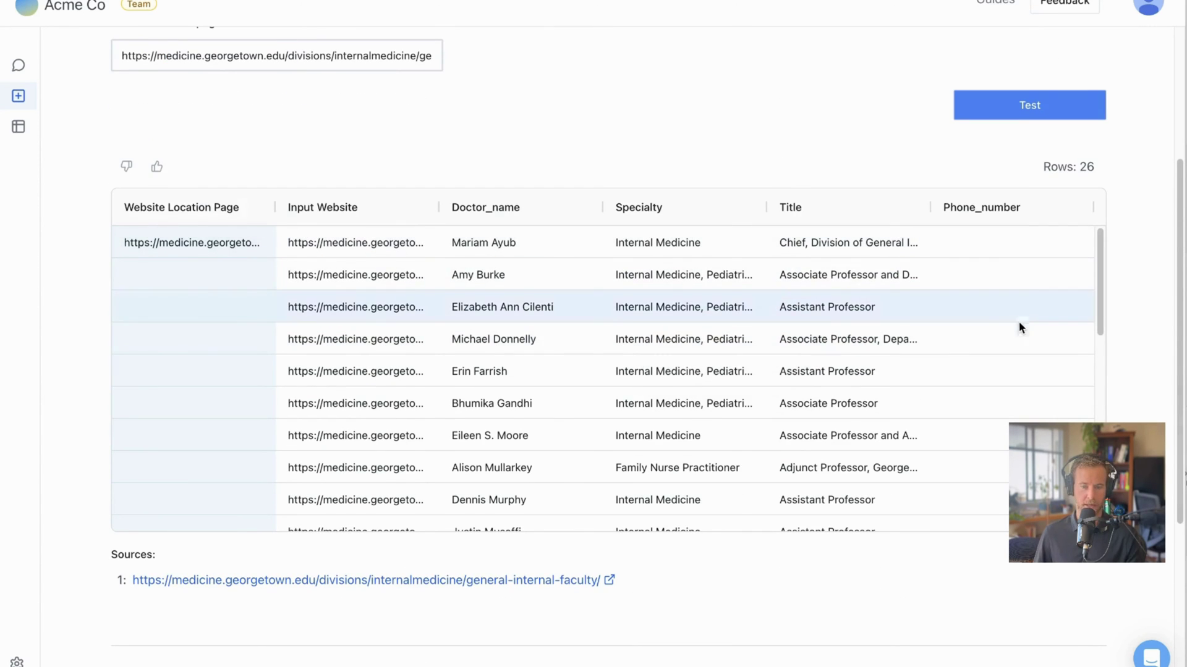
scroll(955, 284, down, 8)
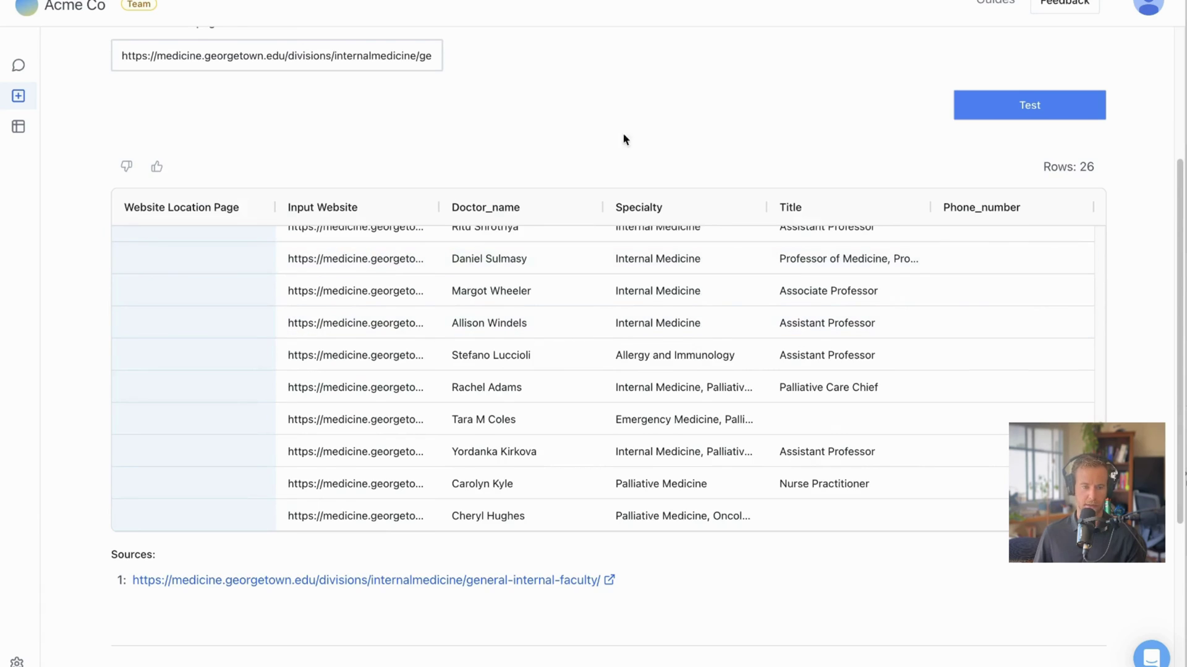
scroll(625, 138, up, 1)
scroll(651, 276, up, 10)
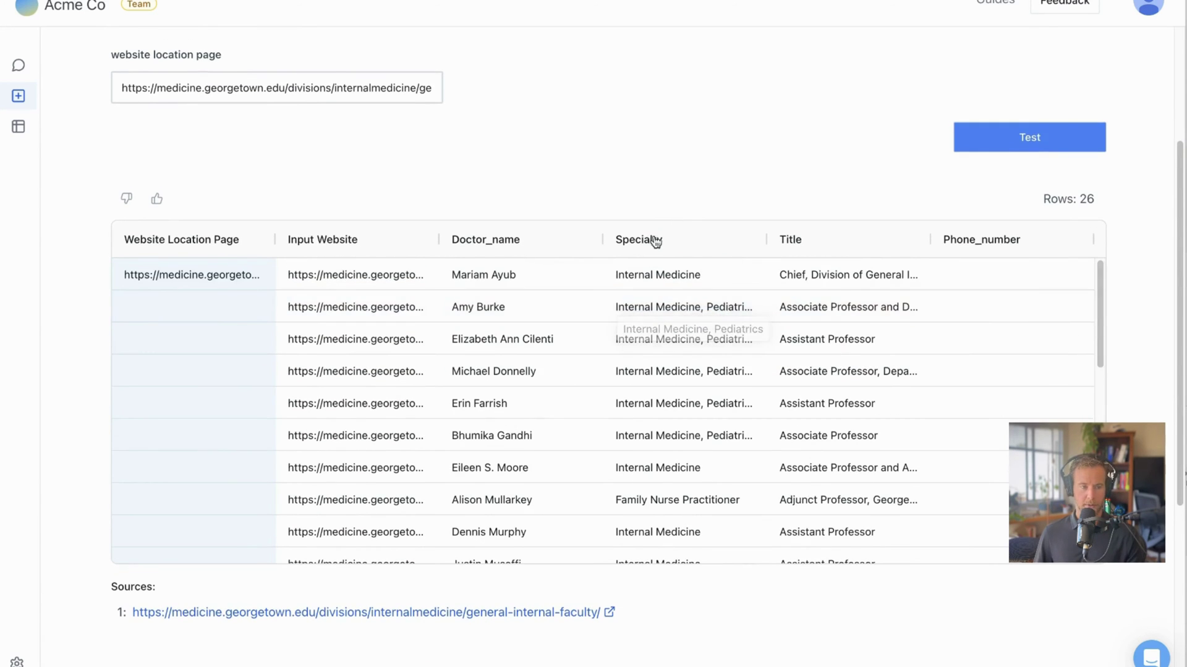
scroll(615, 183, up, 4)
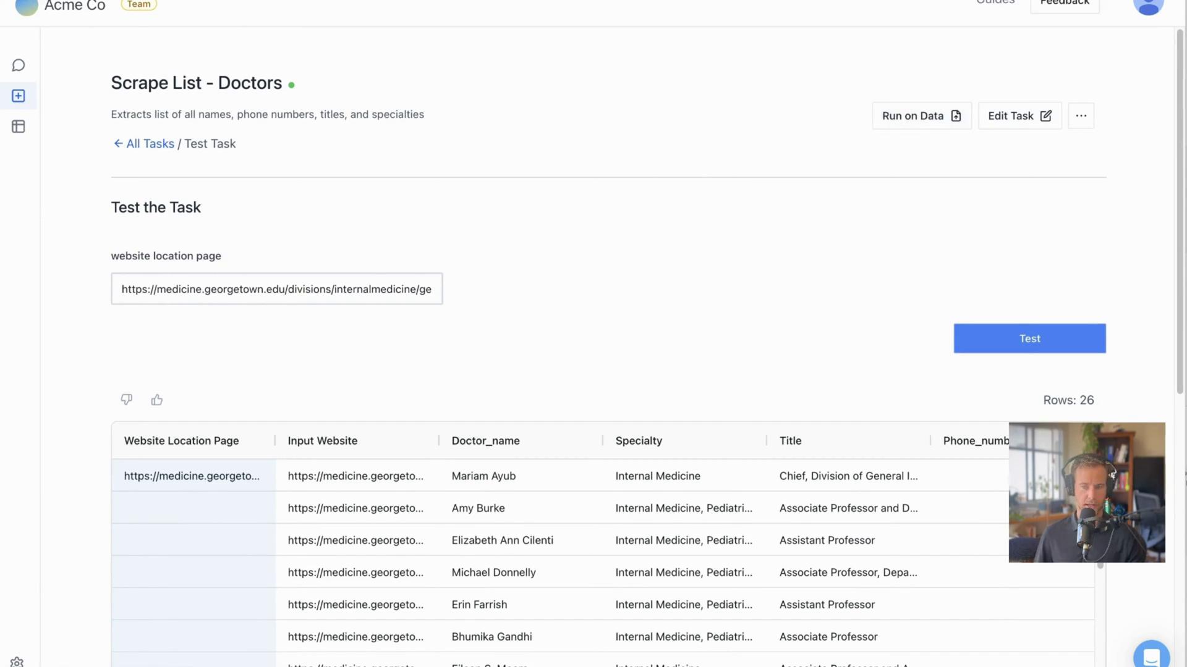
Launch Scrape List - Doctors on uploaded faculty.xlsx, using its Websites column as input.
click(914, 116)
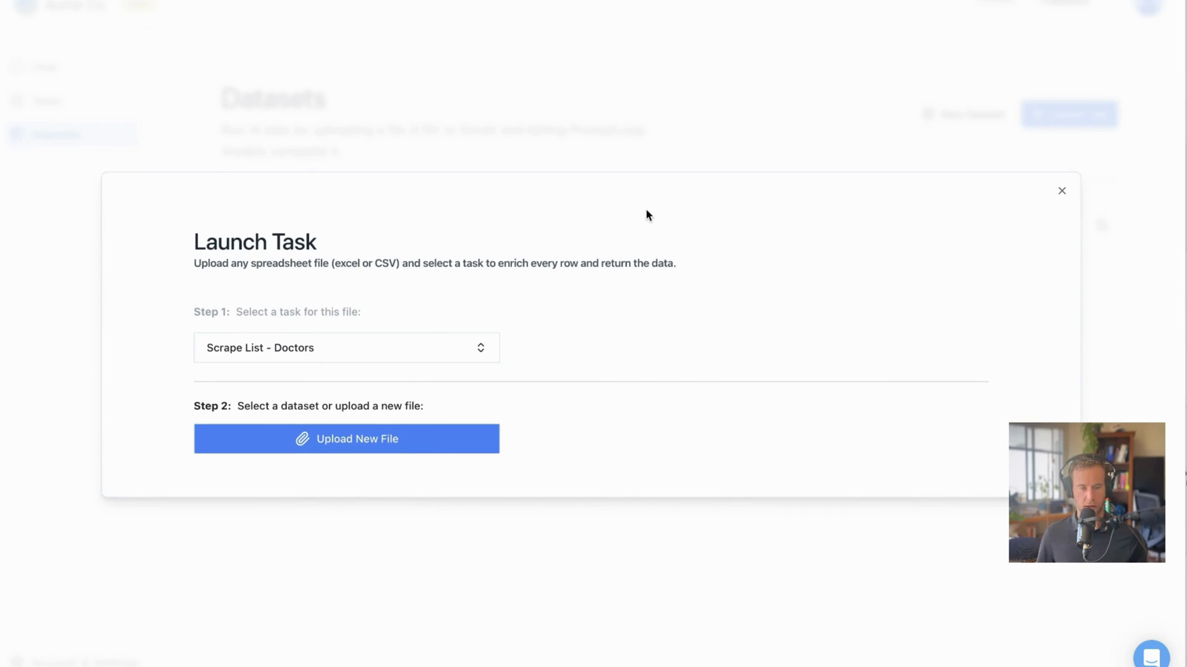
click(437, 456)
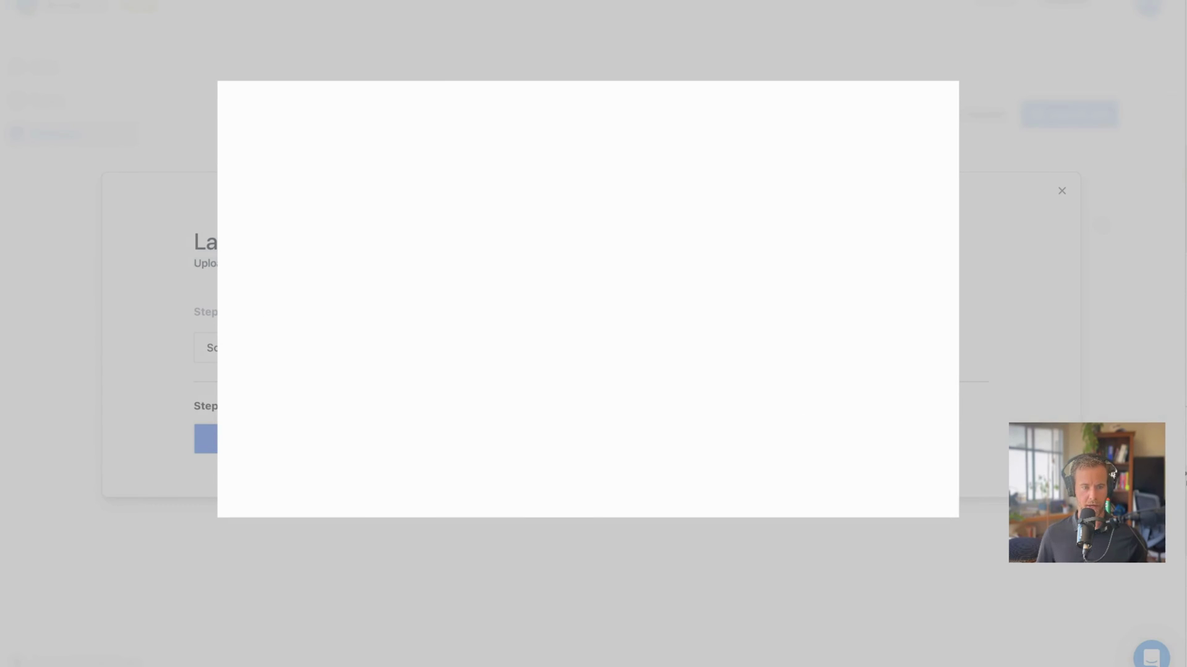
click(852, 429)
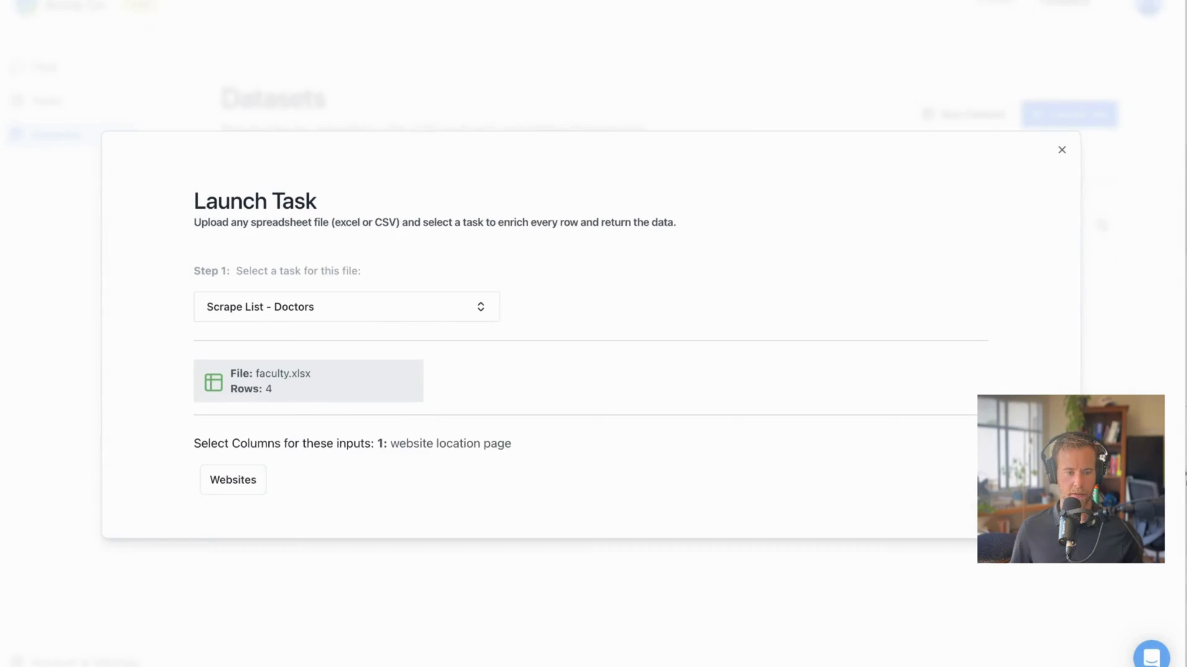
click(237, 483)
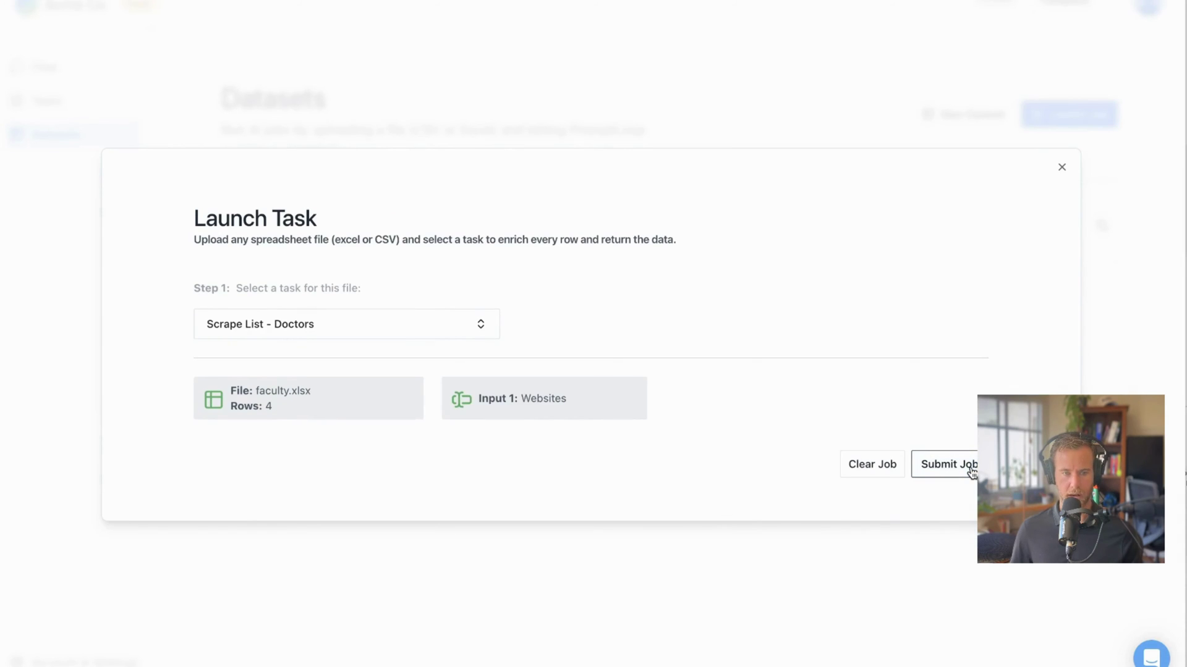
click(949, 464)
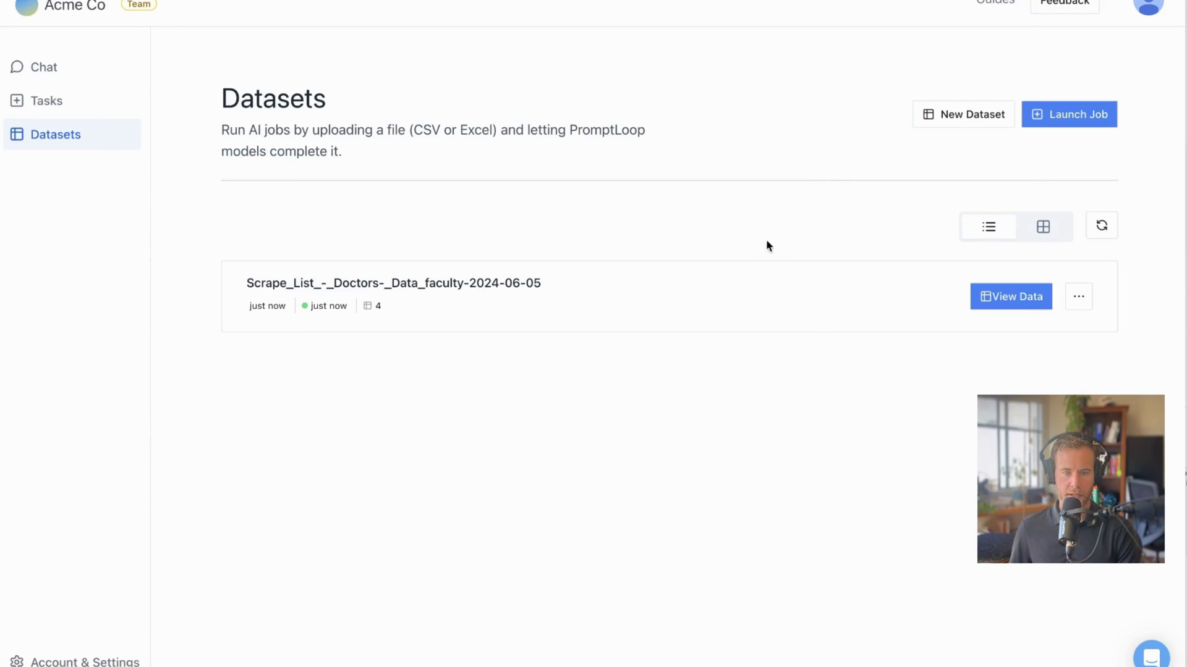
Open the new dataset's data and scroll through the 112 scraped doctor rows.
click(1026, 306)
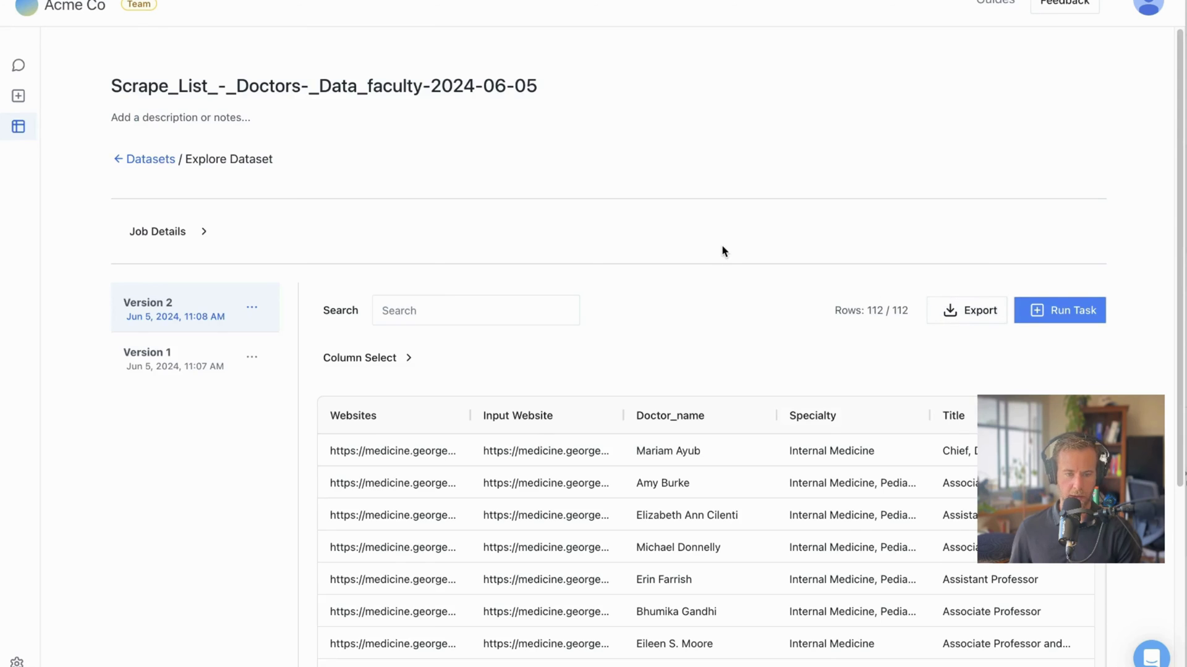
scroll(724, 251, down, 1)
scroll(725, 250, down, 2)
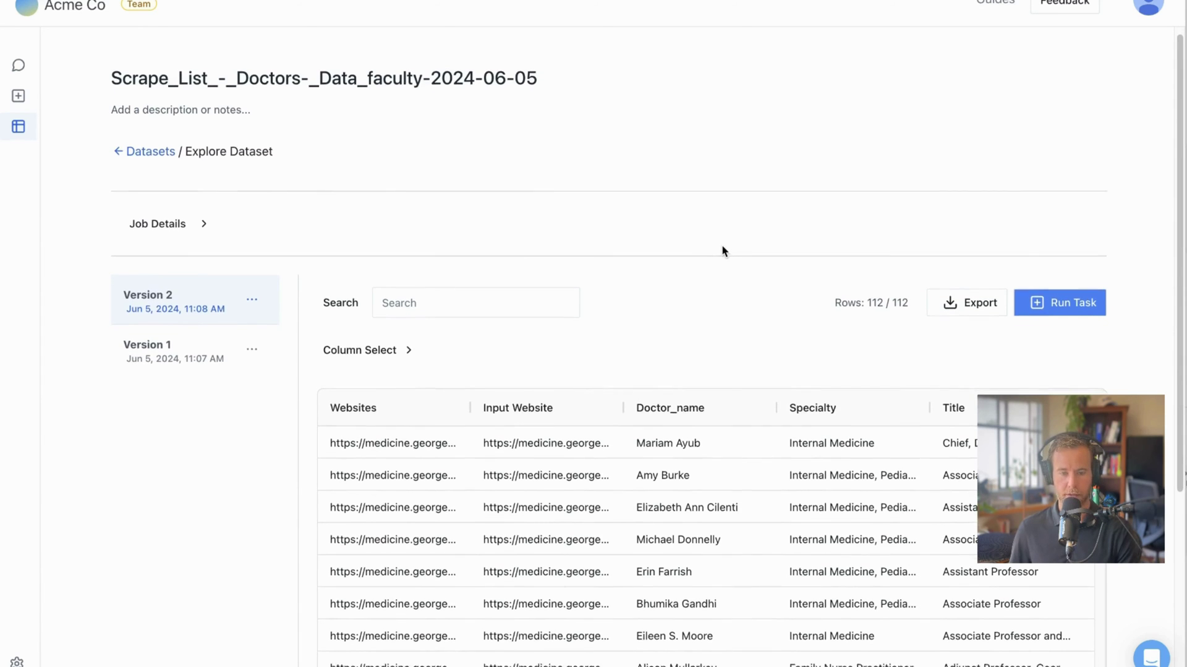
scroll(801, 426, down, 4)
scroll(802, 431, down, 10)
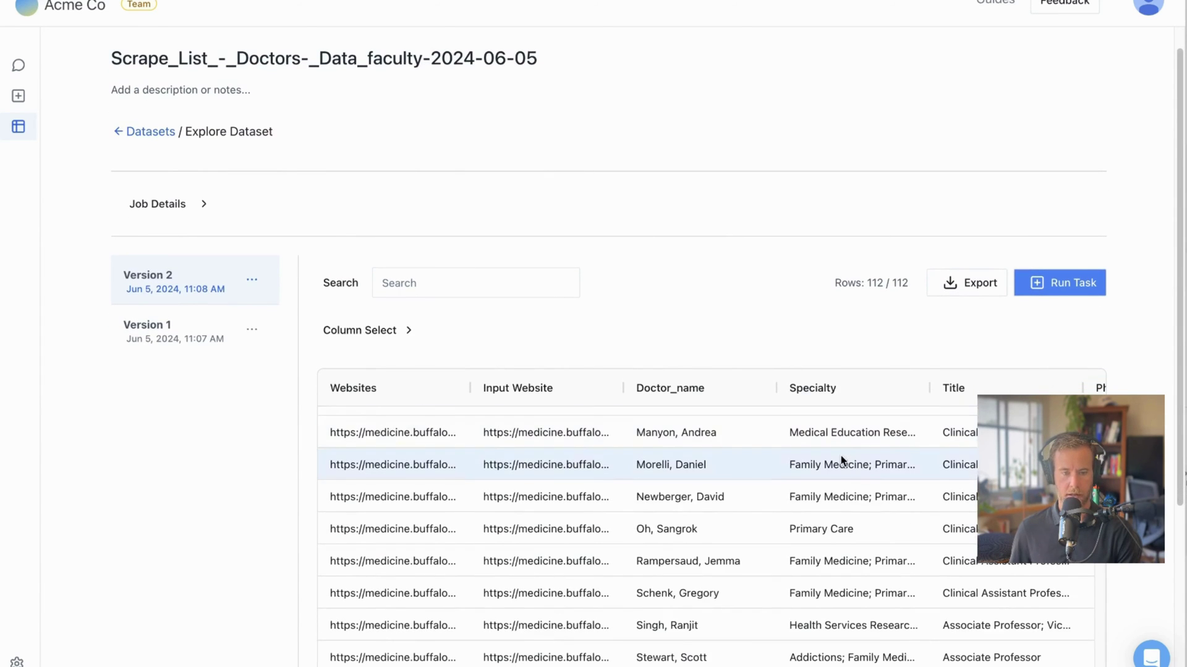
scroll(802, 278, down, 5)
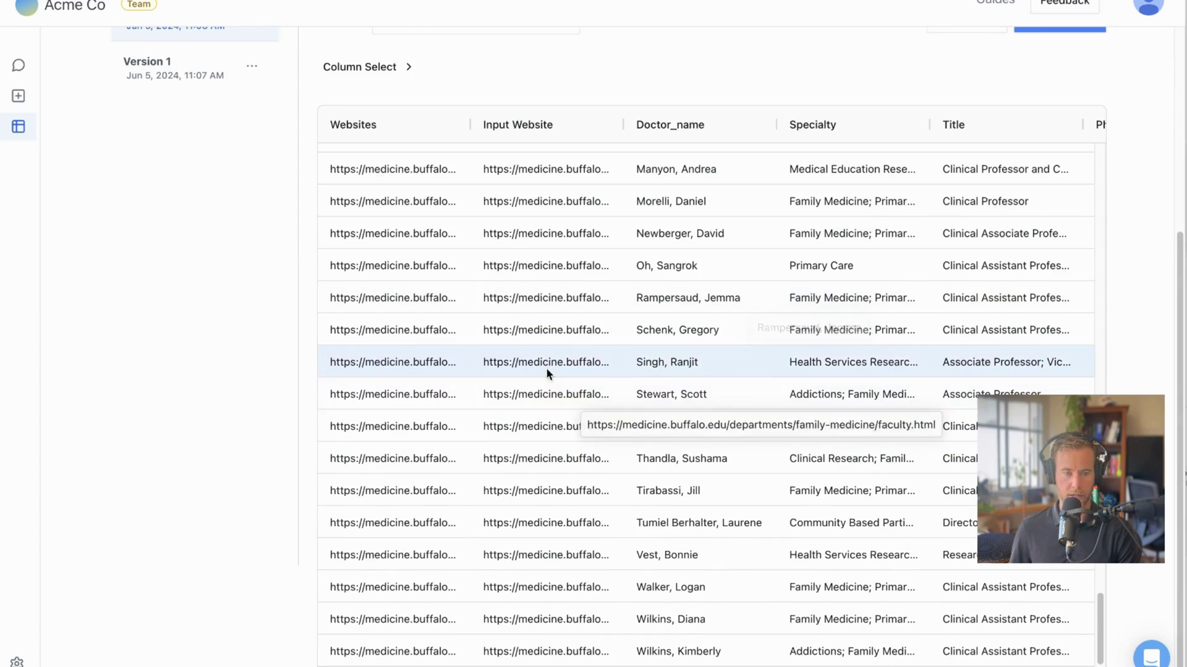
scroll(548, 370, up, 1)
scroll(561, 344, down, 10)
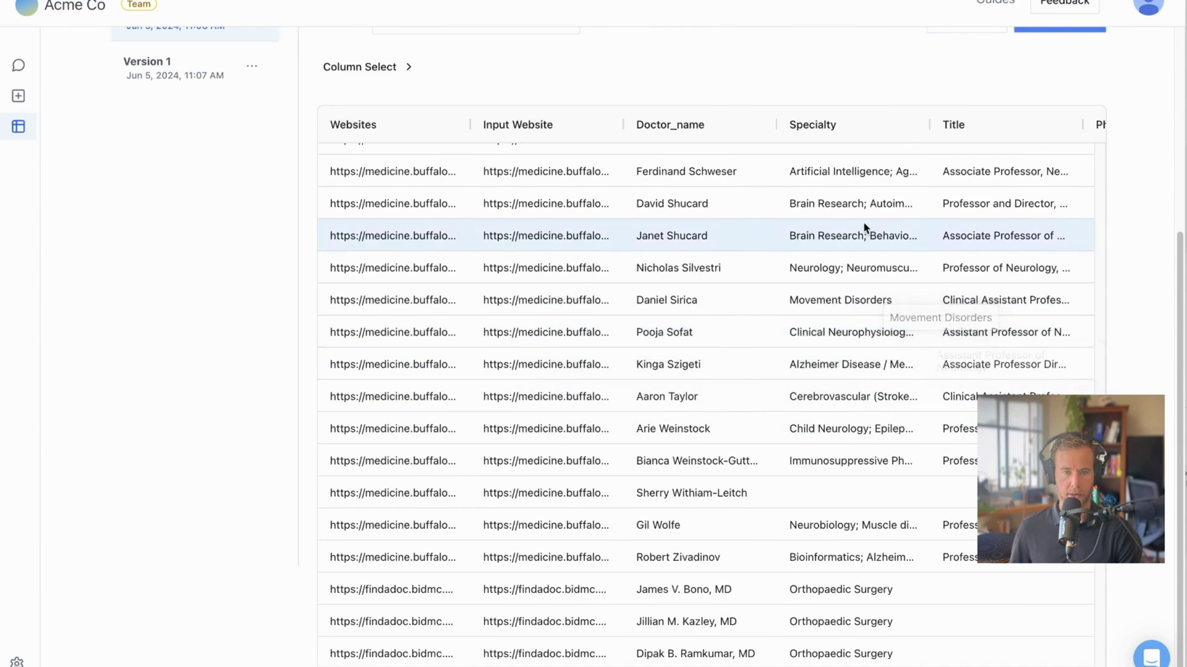
scroll(882, 358, up, 15)
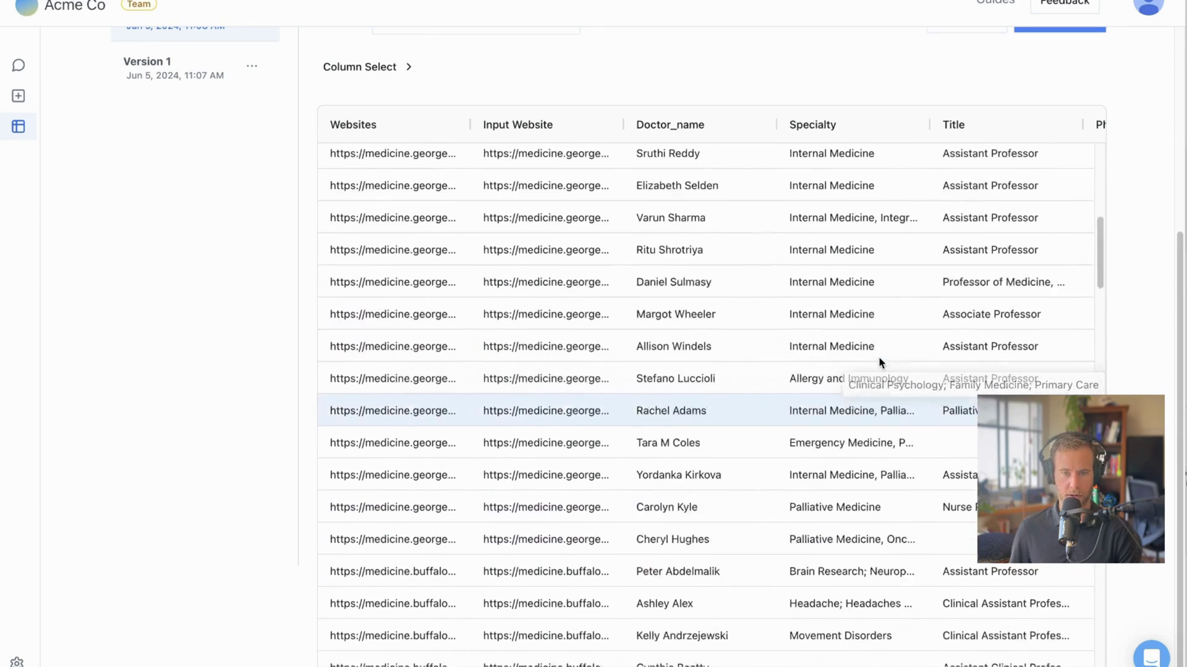
scroll(878, 352, right, 3)
scroll(982, 263, up, 5)
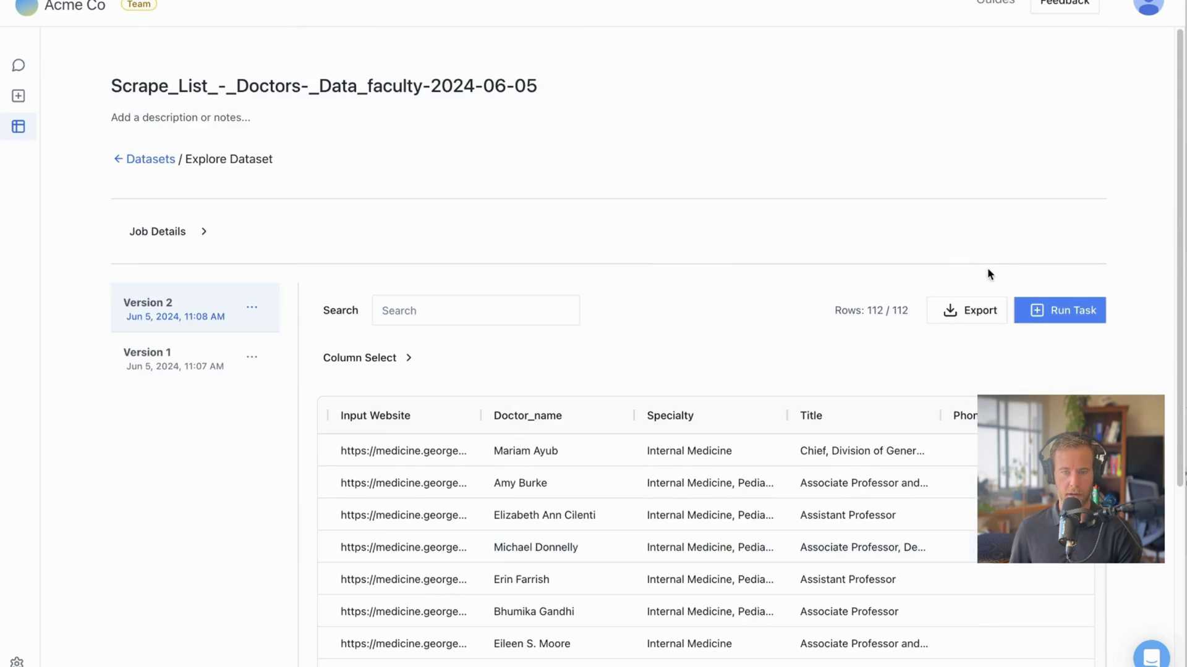
scroll(1001, 495, down, 15)
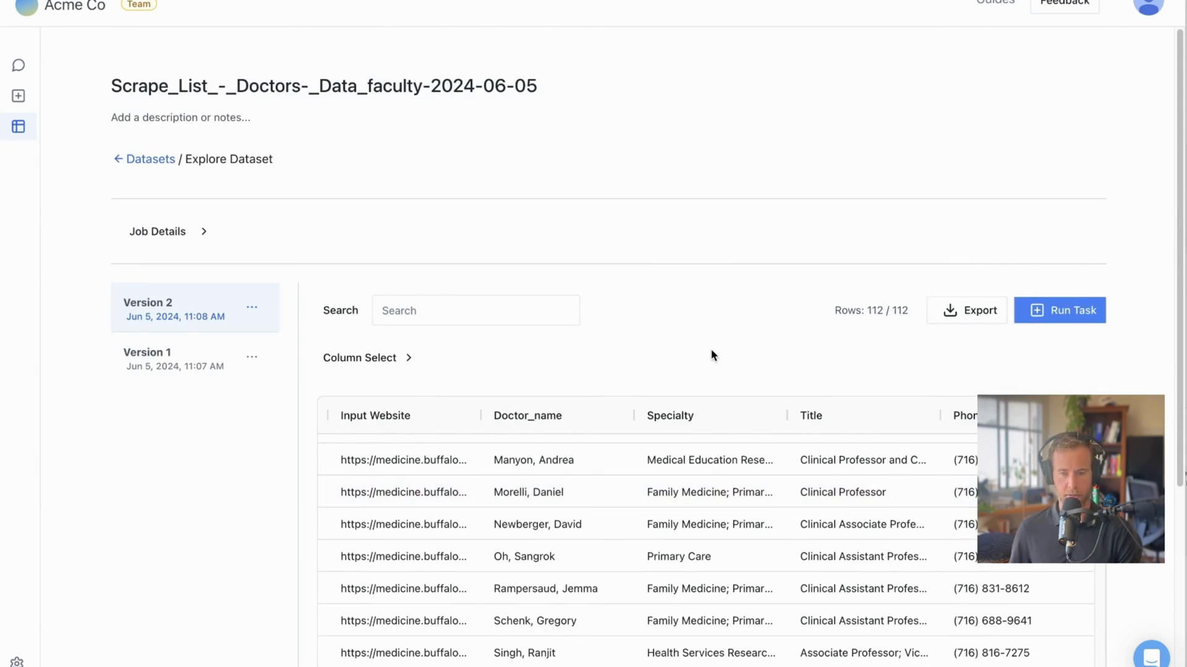
Search the rows for a doctor's first name, then clear the search to show all rows.
click(505, 311)
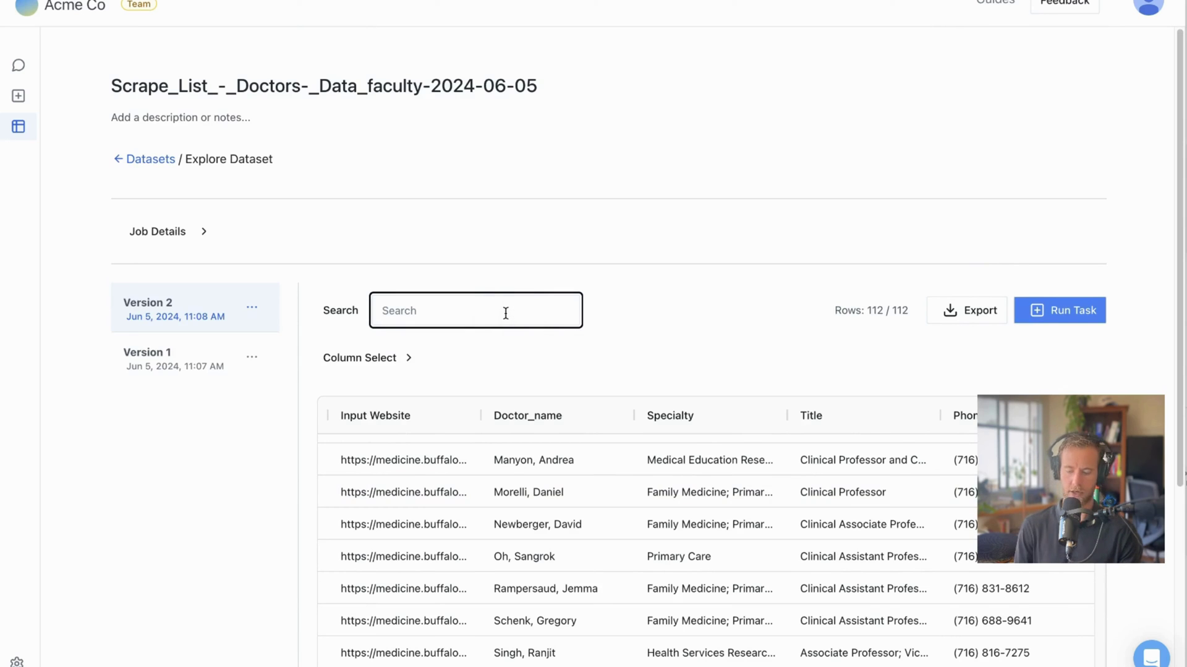
text(peter)
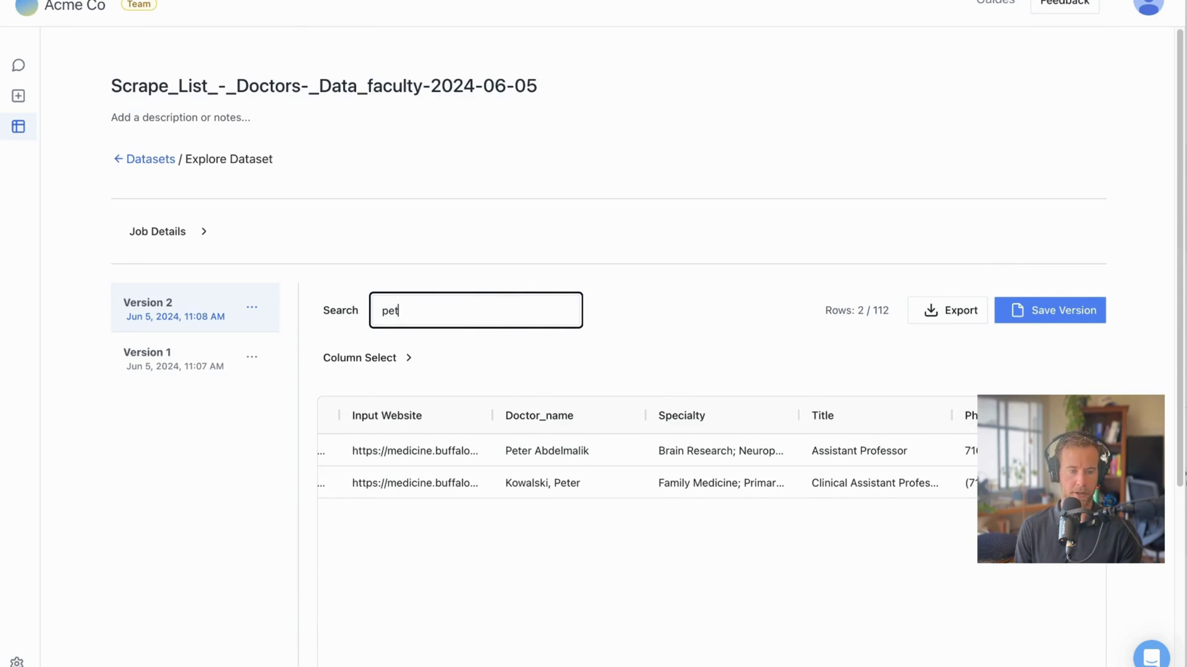
key(BackSpace)
key(BackSpace)
key(BackSpace)
click(743, 221)
scroll(694, 528, left, 3)
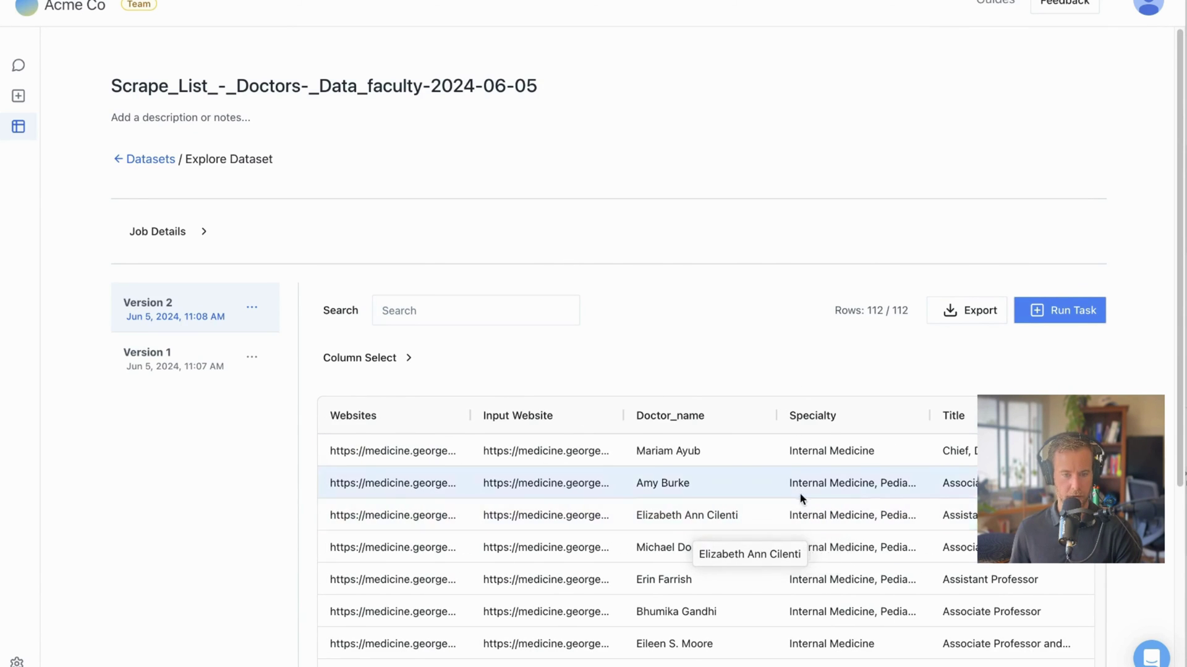
scroll(847, 519, down, 10)
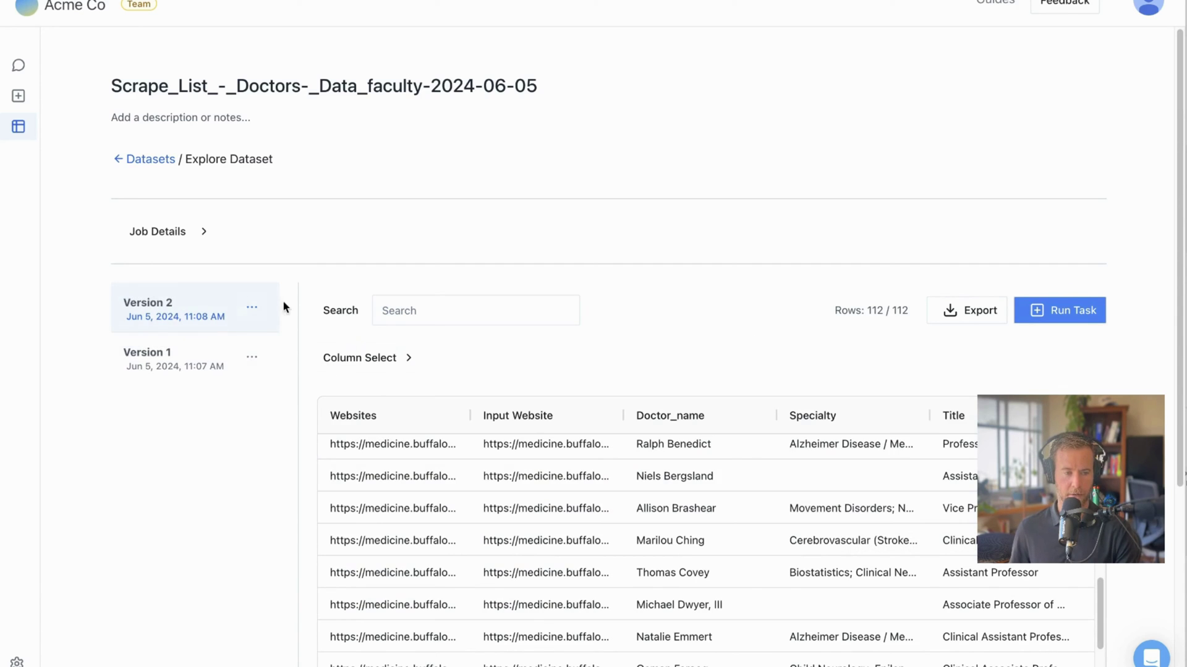
Rename dataset Version 2 to 'Results from today'.
click(254, 309)
click(183, 368)
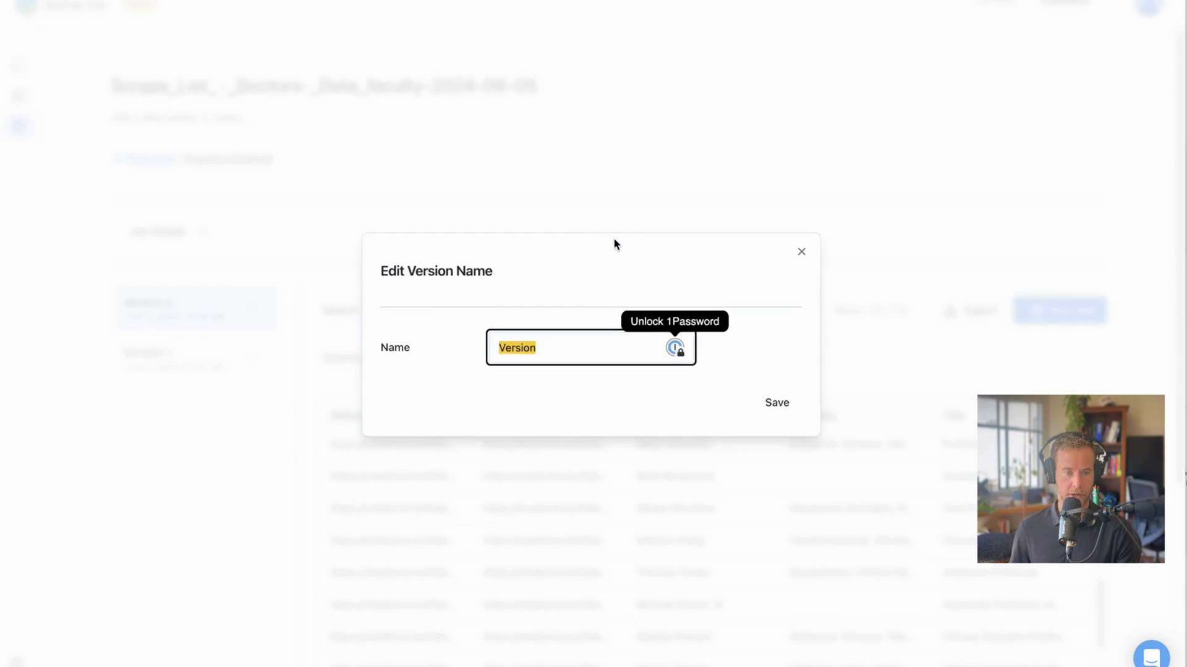
text(Results )
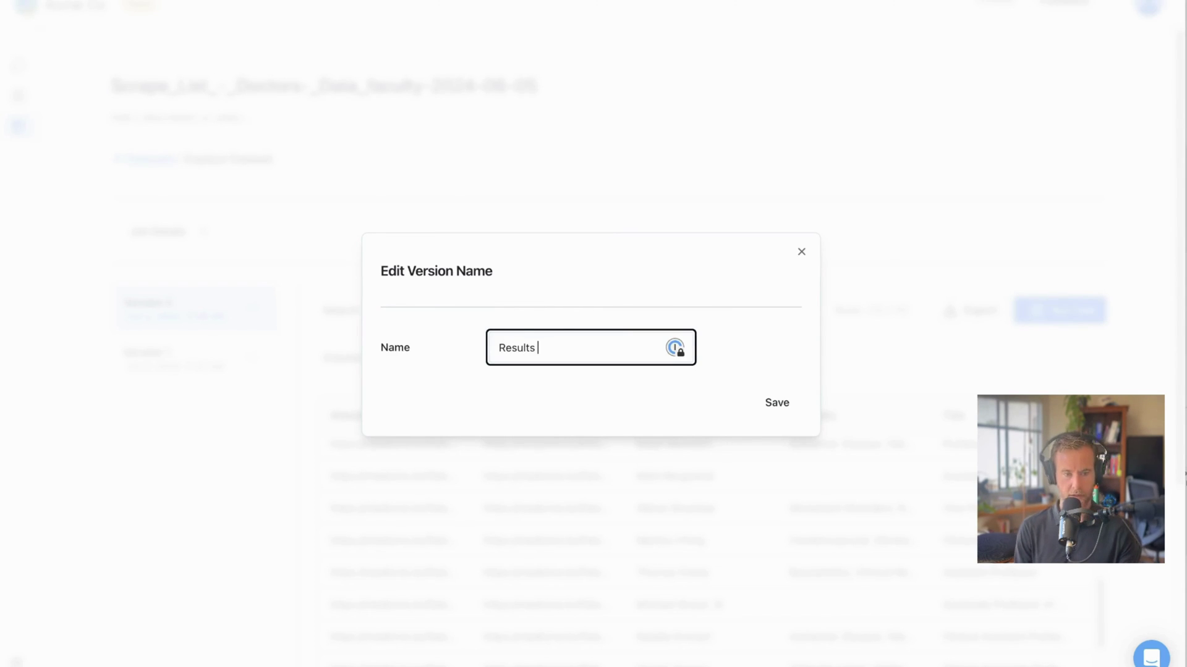
text(from today)
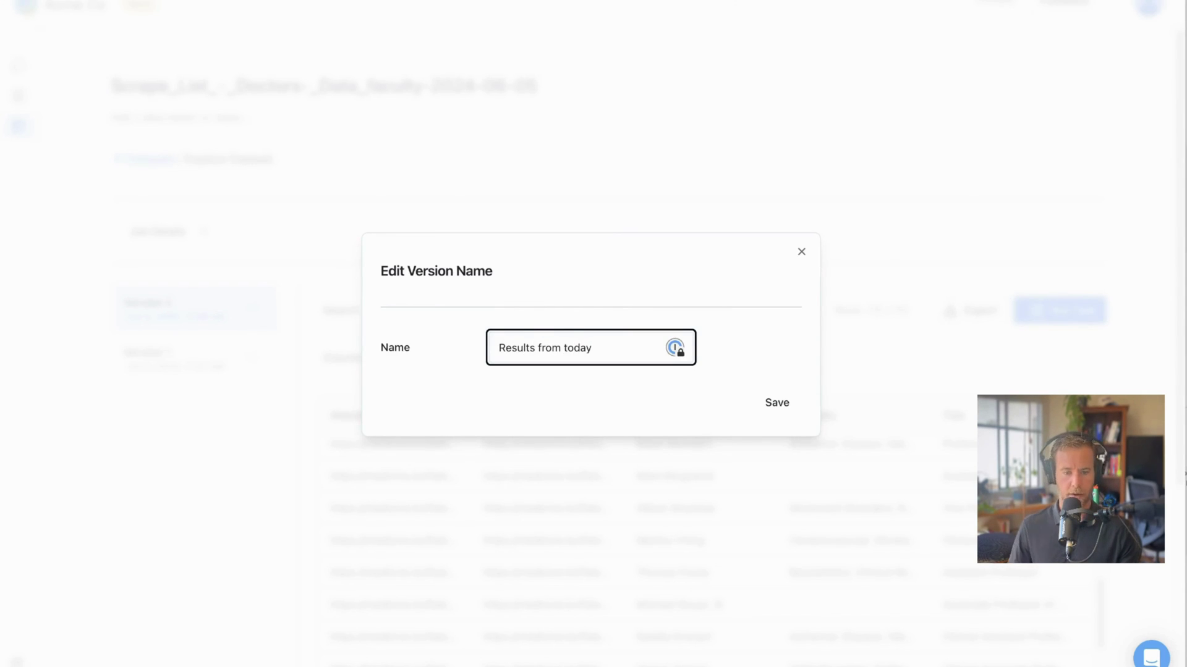
click(777, 398)
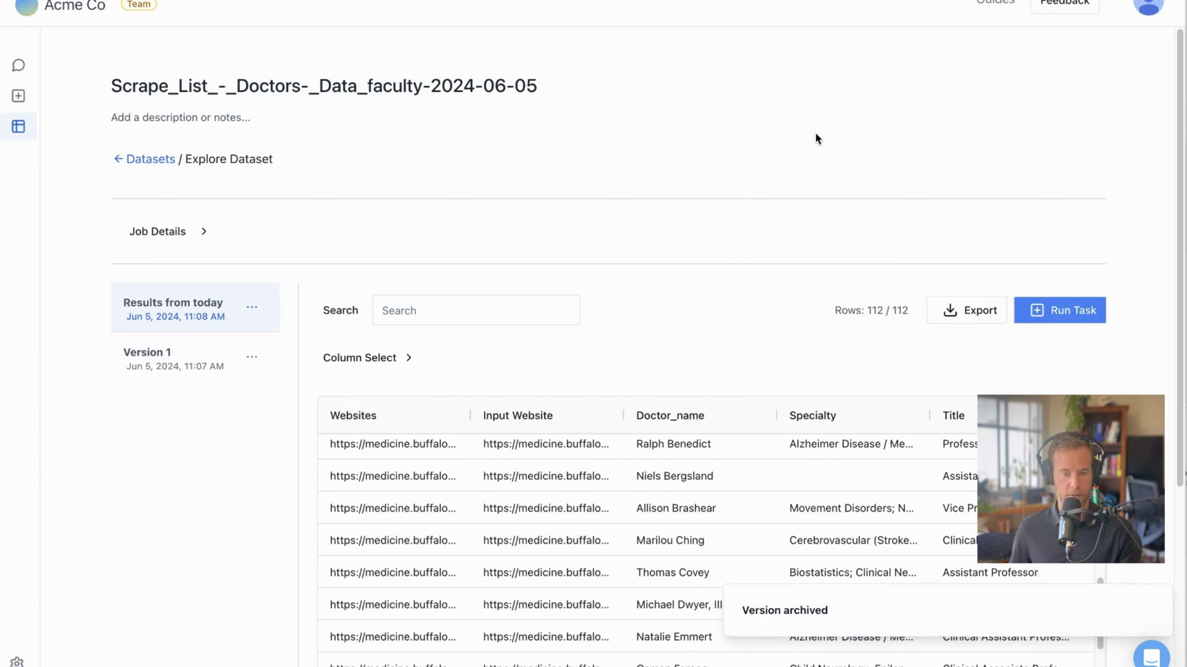
scroll(816, 138, down, 3)
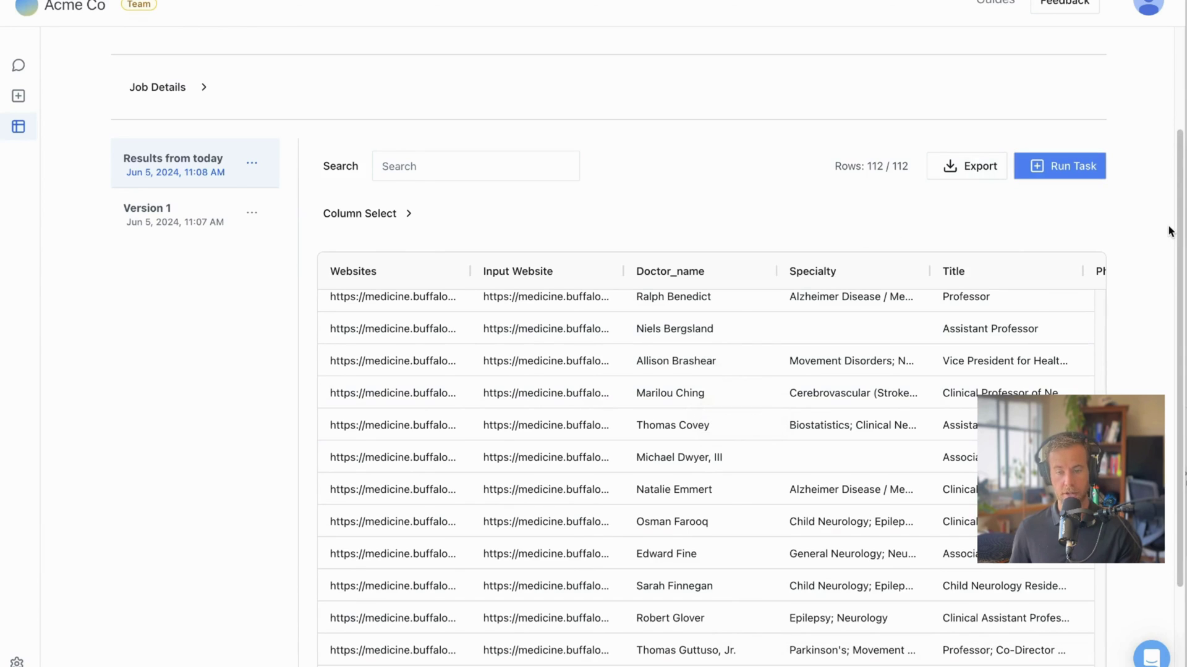
scroll(631, 177, up, 3)
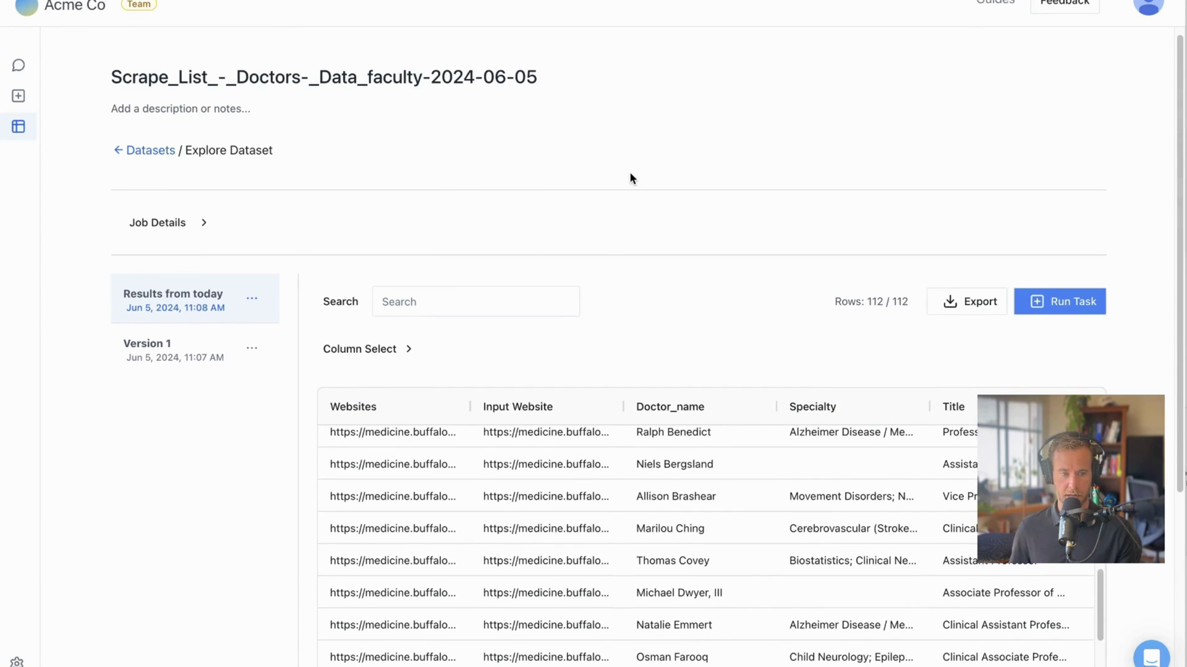